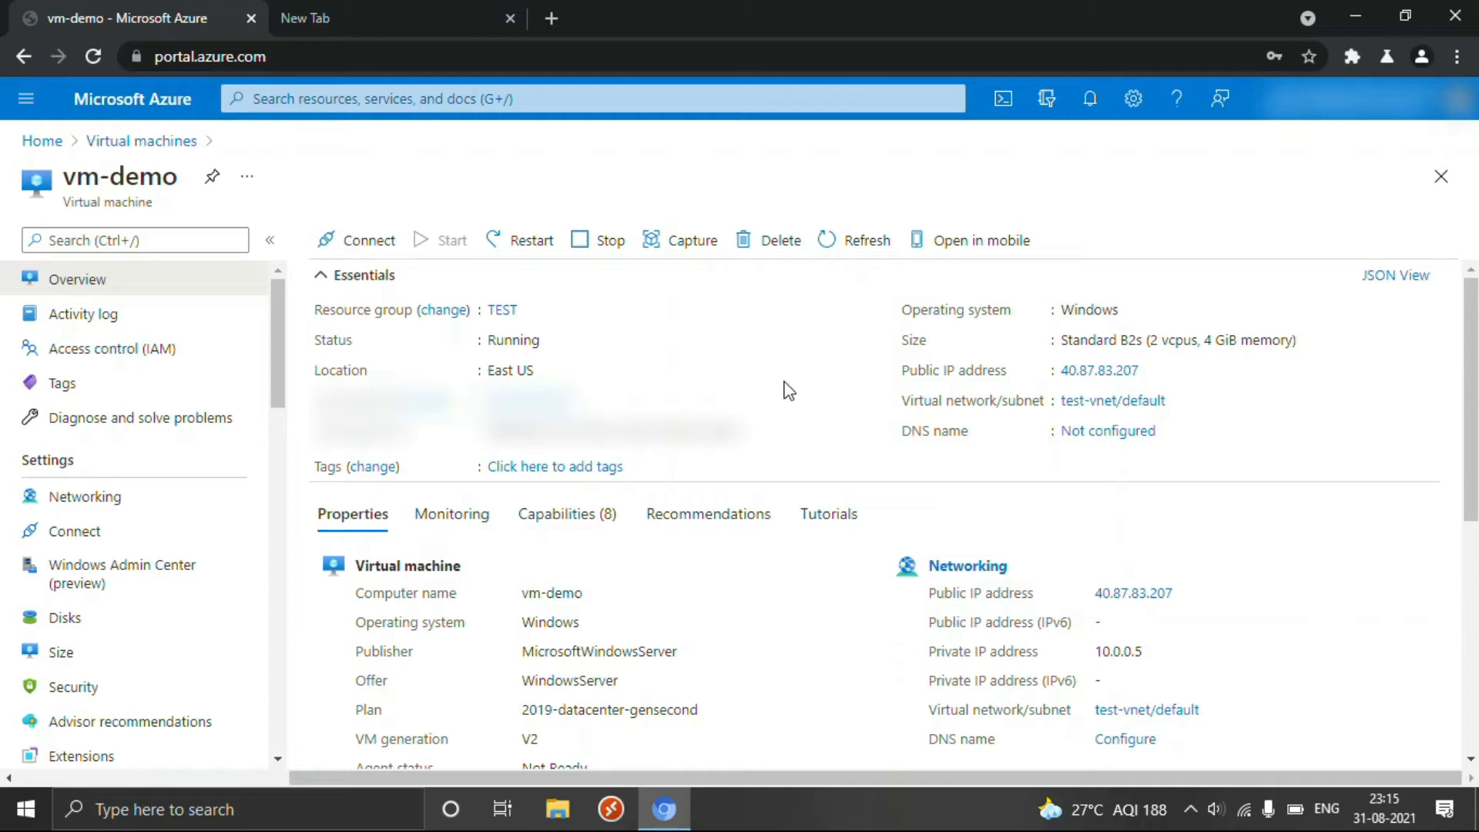
Step: Download the RDP connection file for vm-demo from the Azure portal
click(361, 235)
click(362, 297)
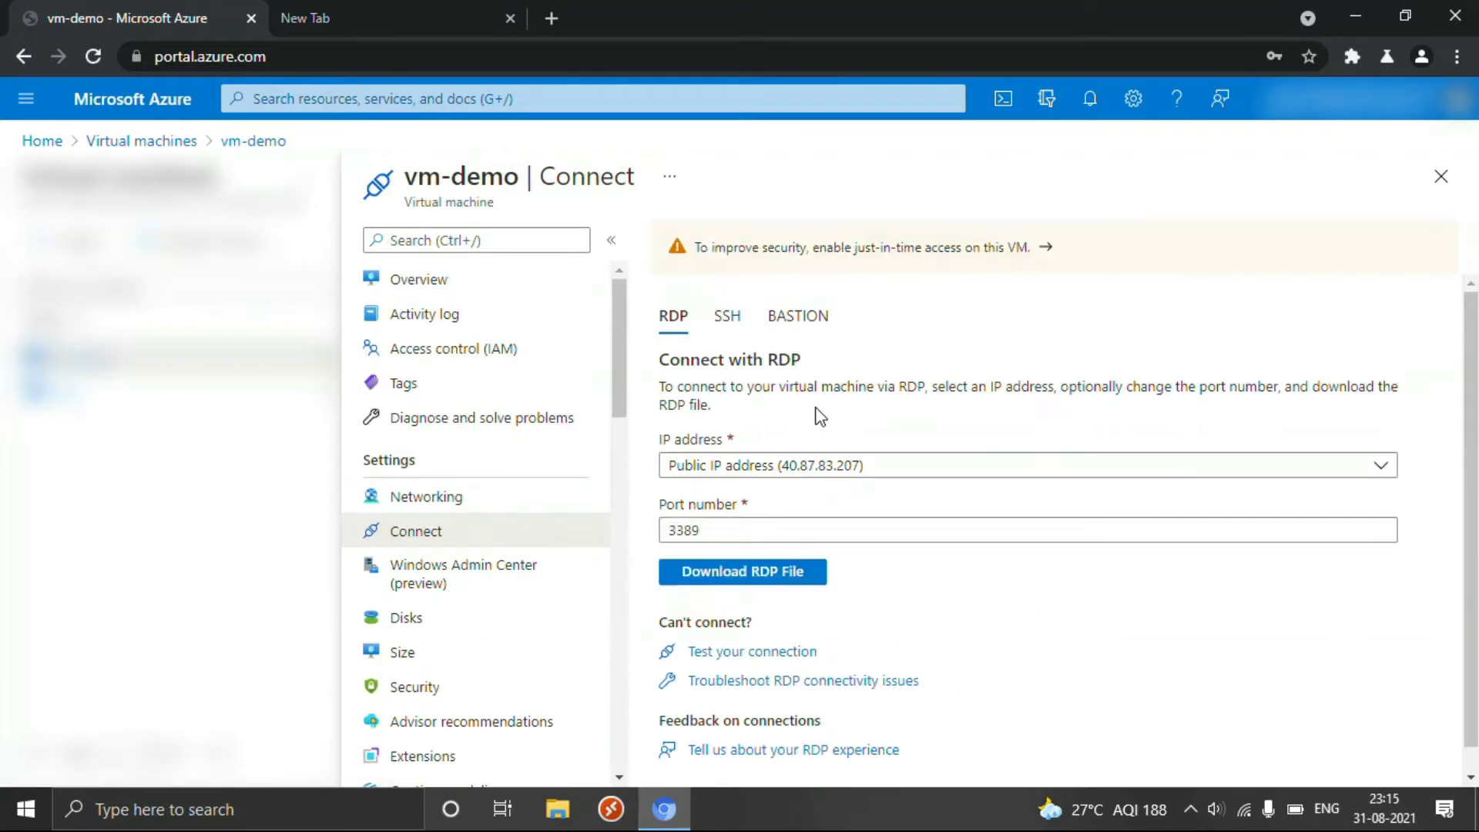
click(748, 580)
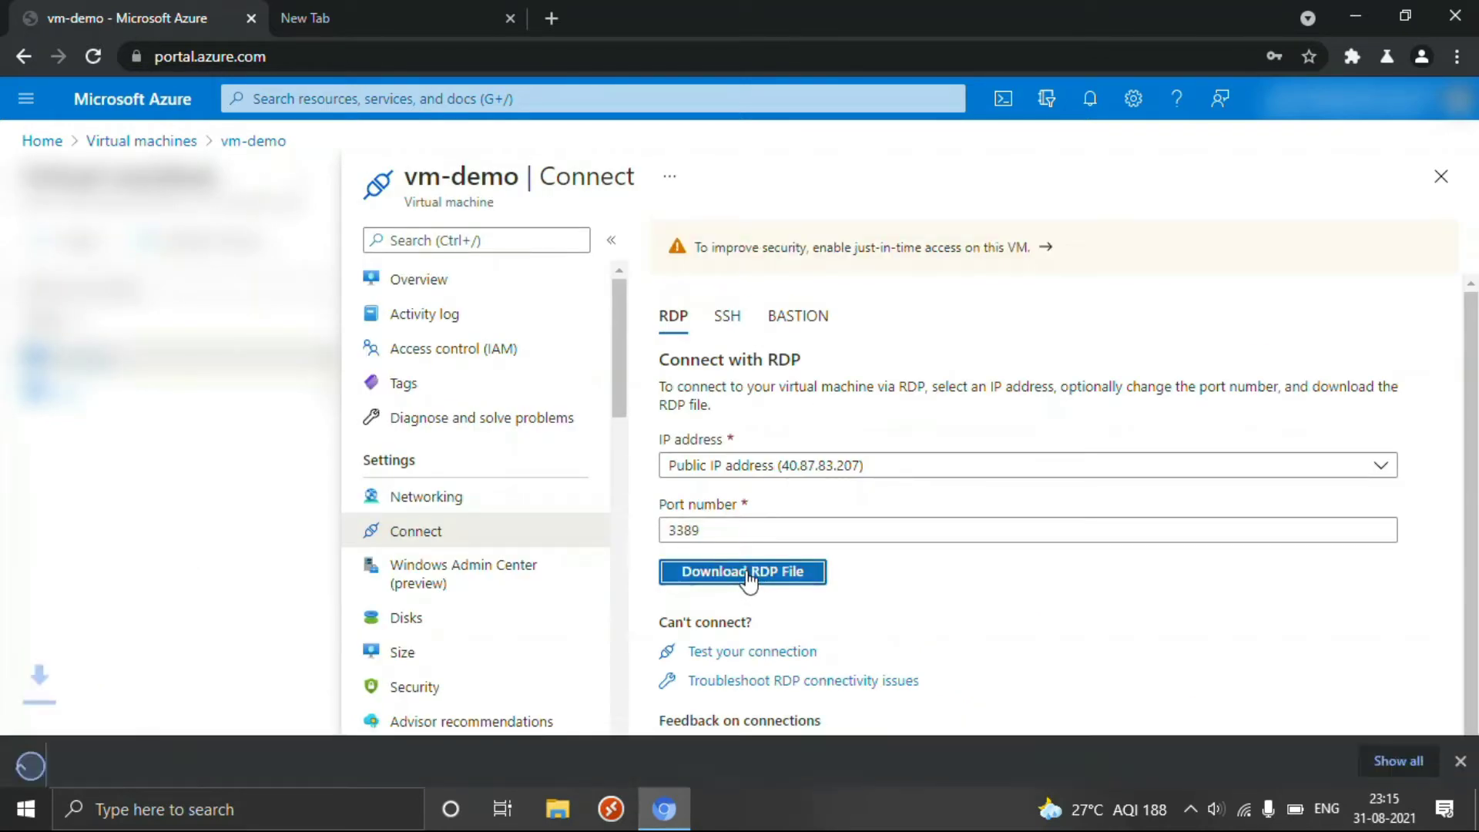
Step: Launch the RDP file and connect, accepting the unknown publisher and certificate warnings
click(112, 763)
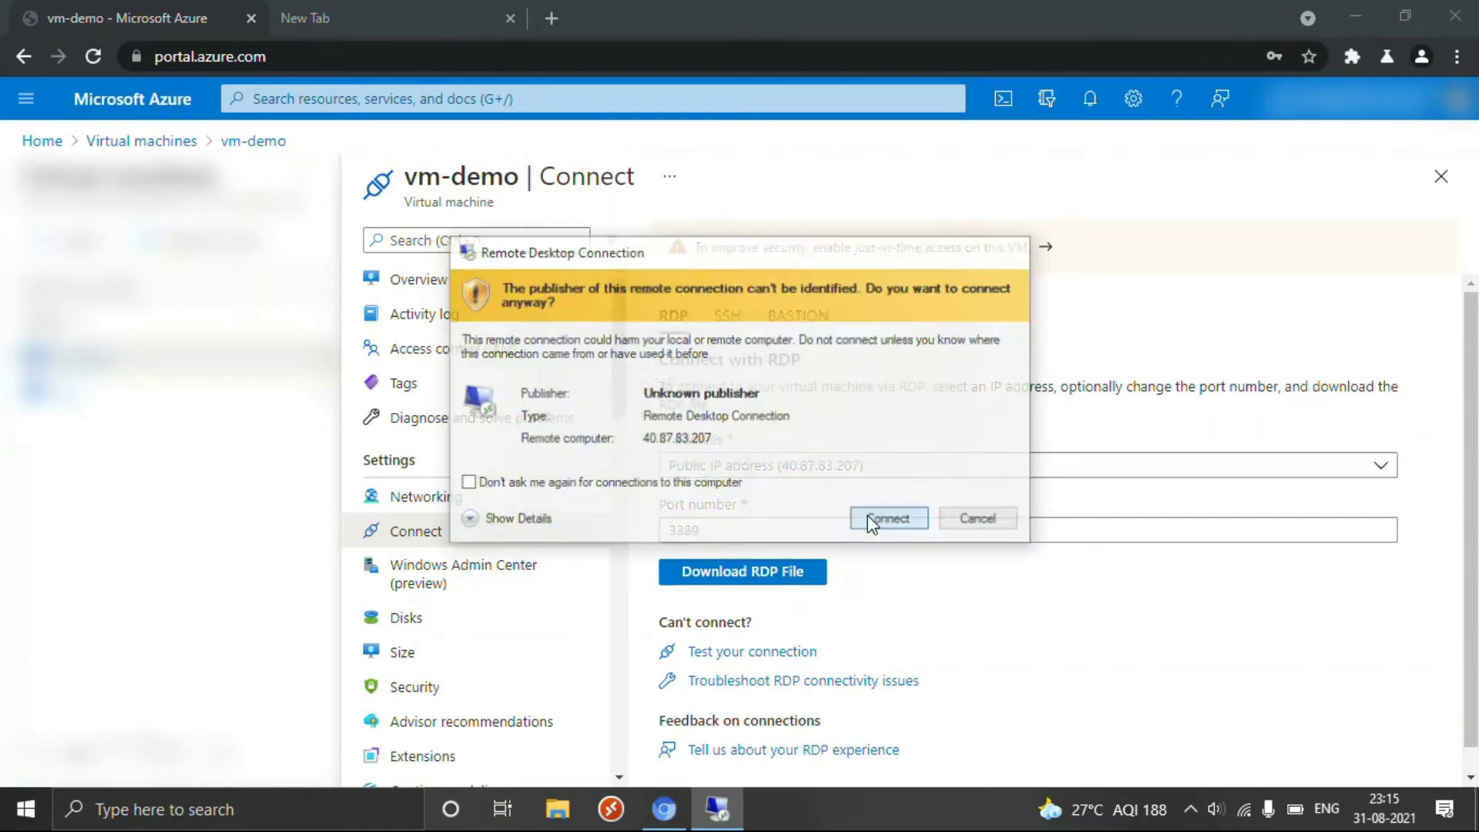
click(867, 518)
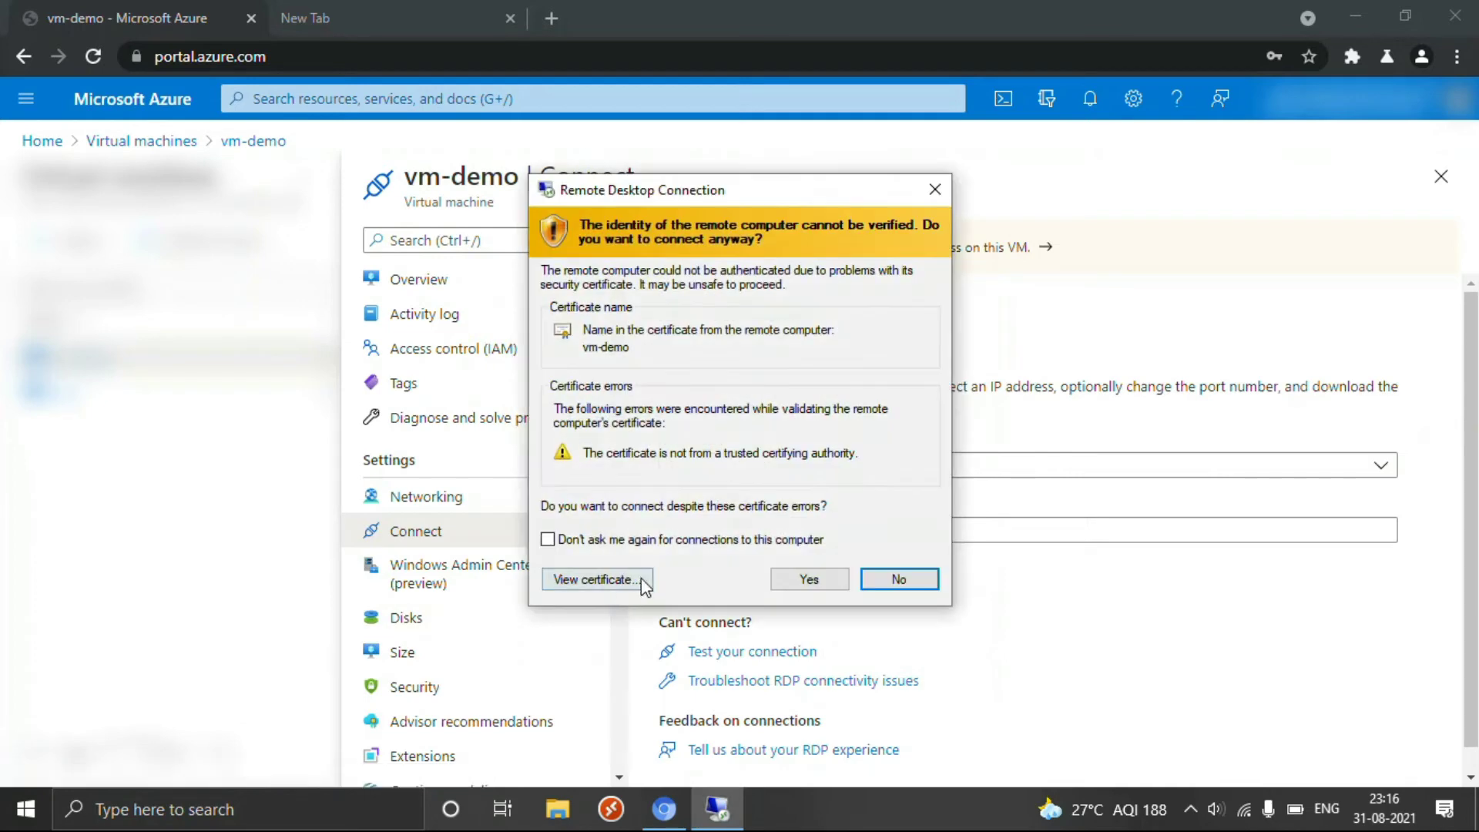
click(808, 577)
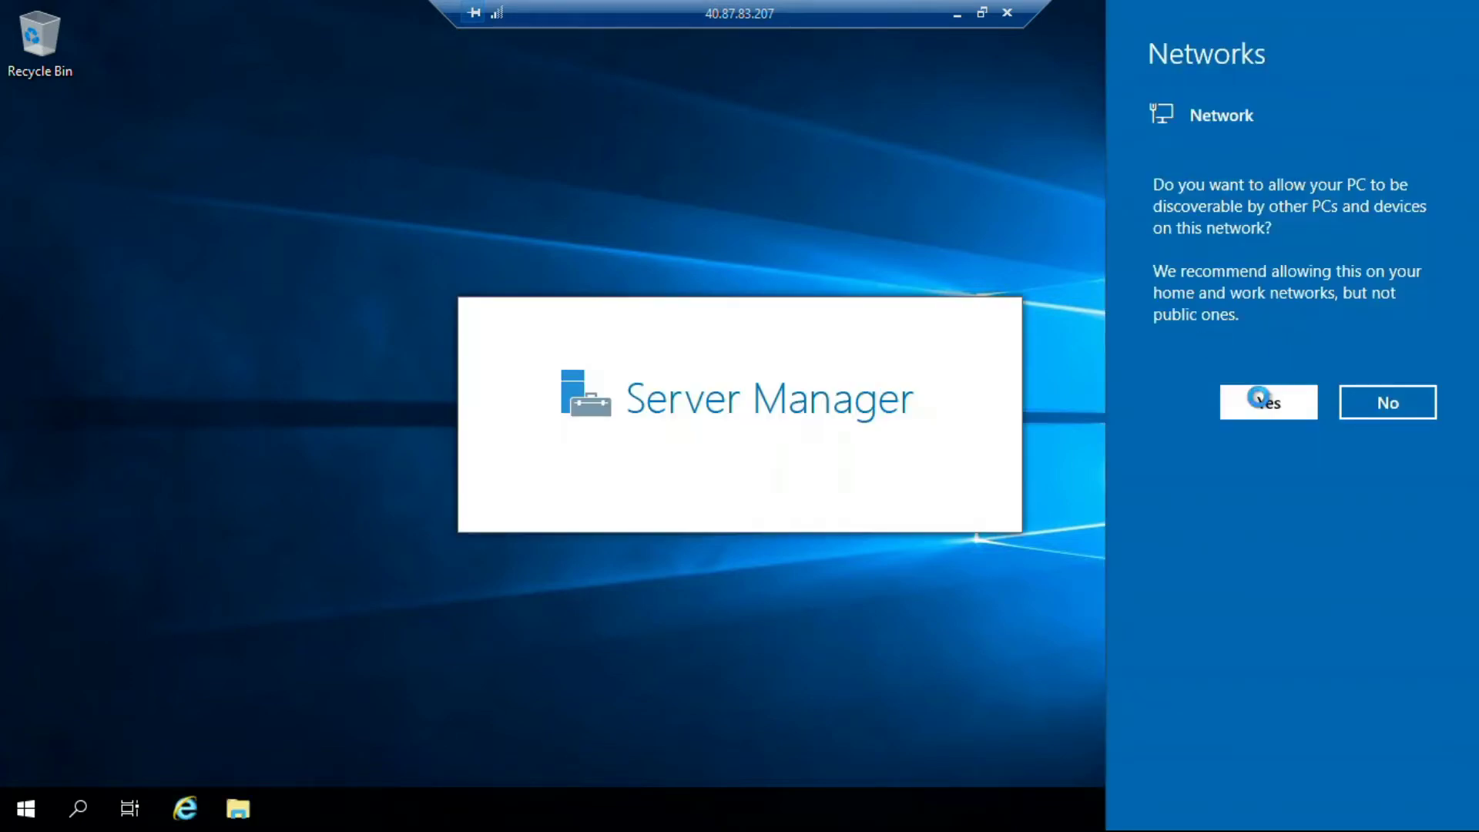
Step: Make the server discoverable on the network, then dismiss the Admin Center notice and close Server Manager
click(1263, 399)
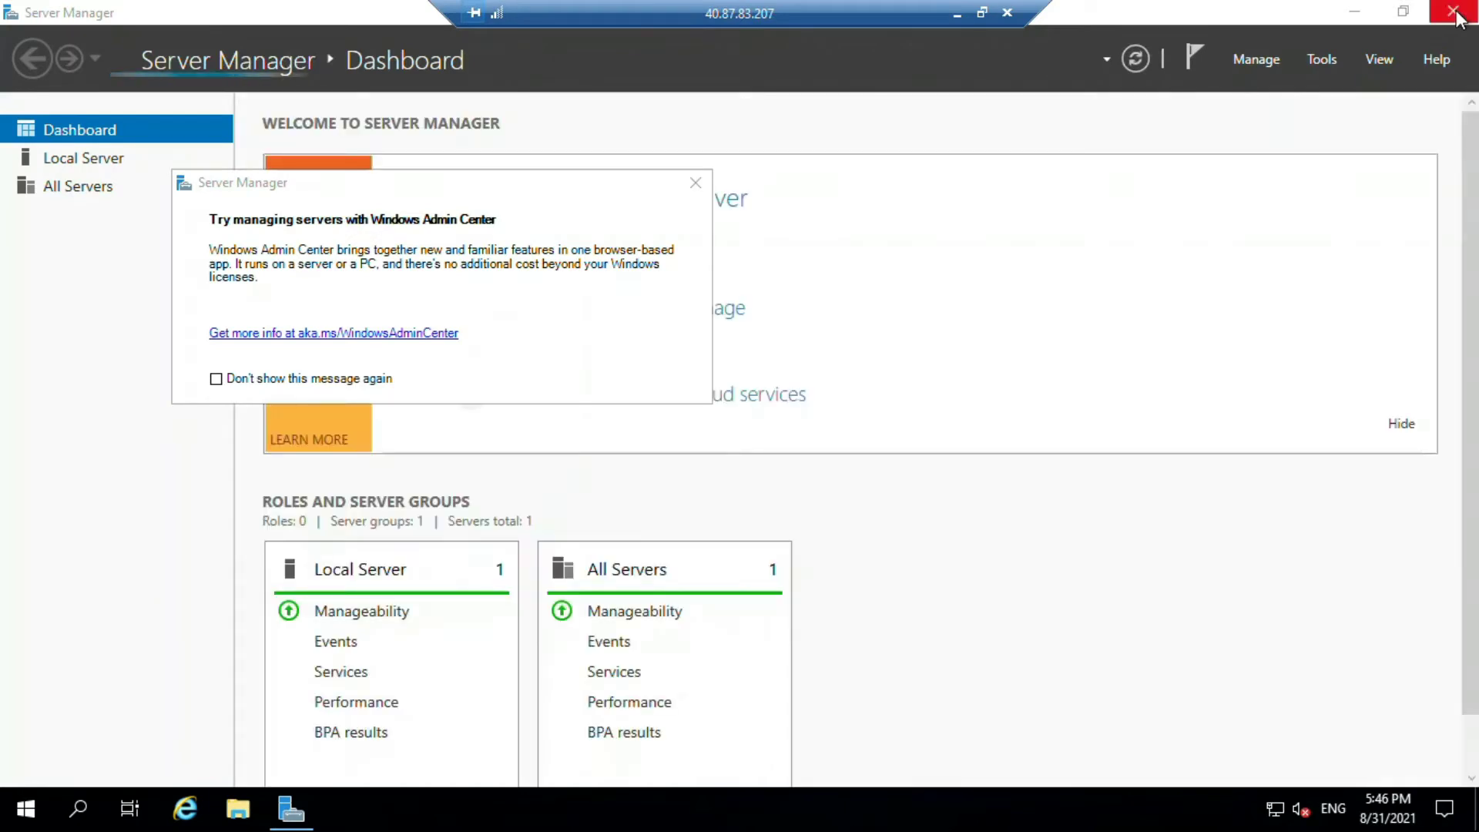
click(694, 183)
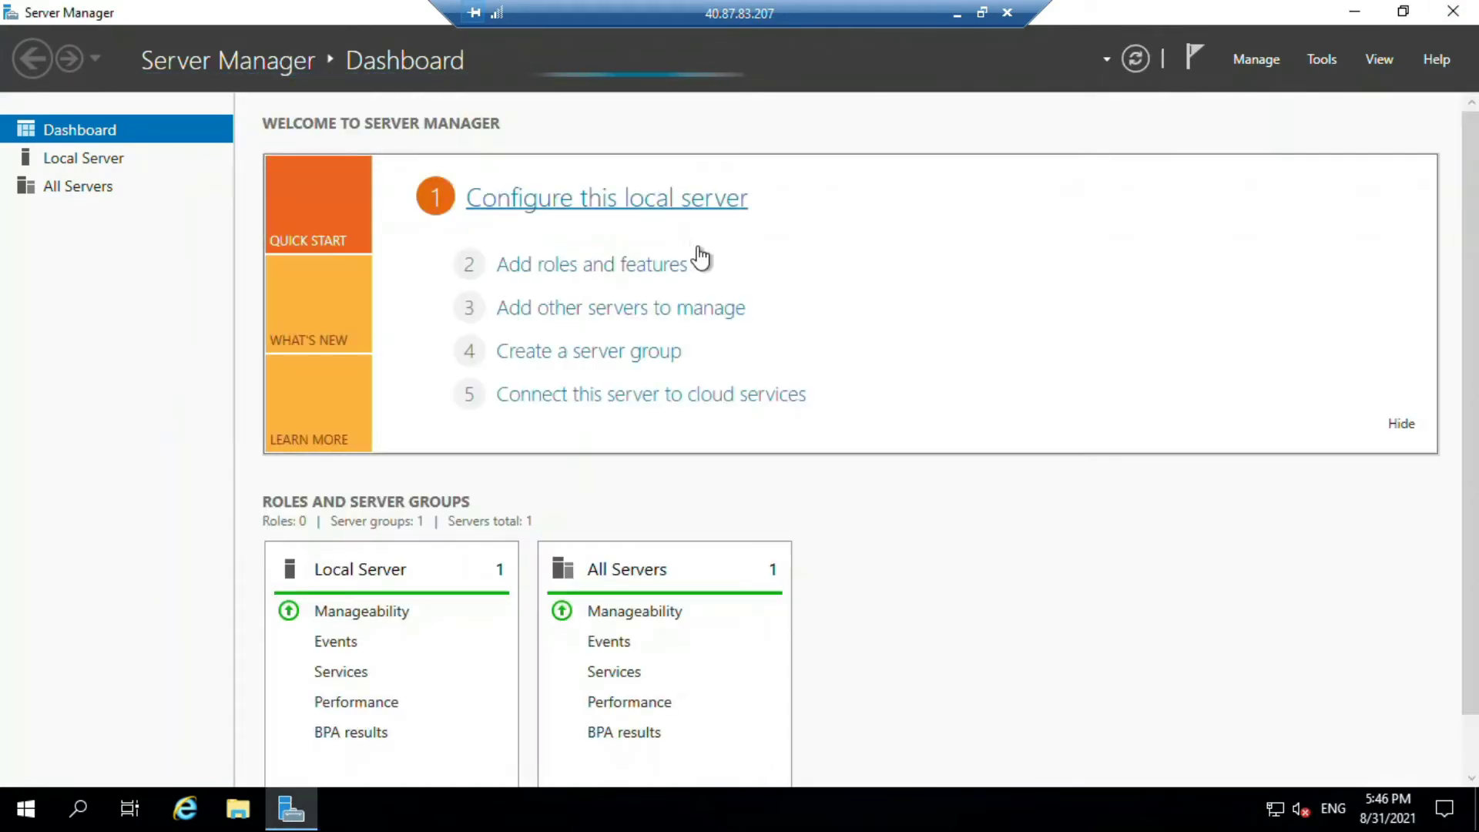
click(1451, 14)
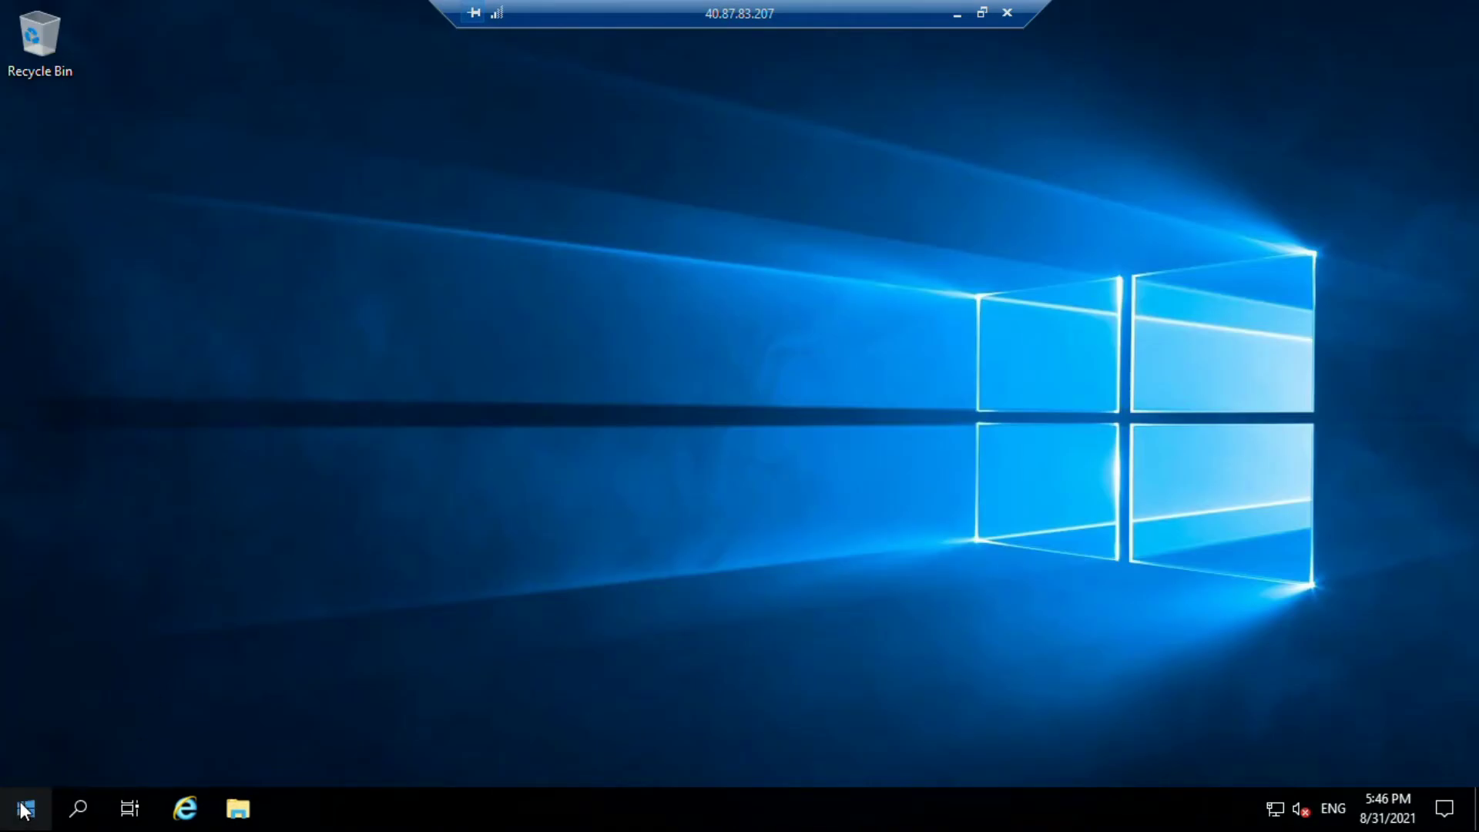
Step: Launch Computer Management from the Start button's quick menu
right_click(25, 805)
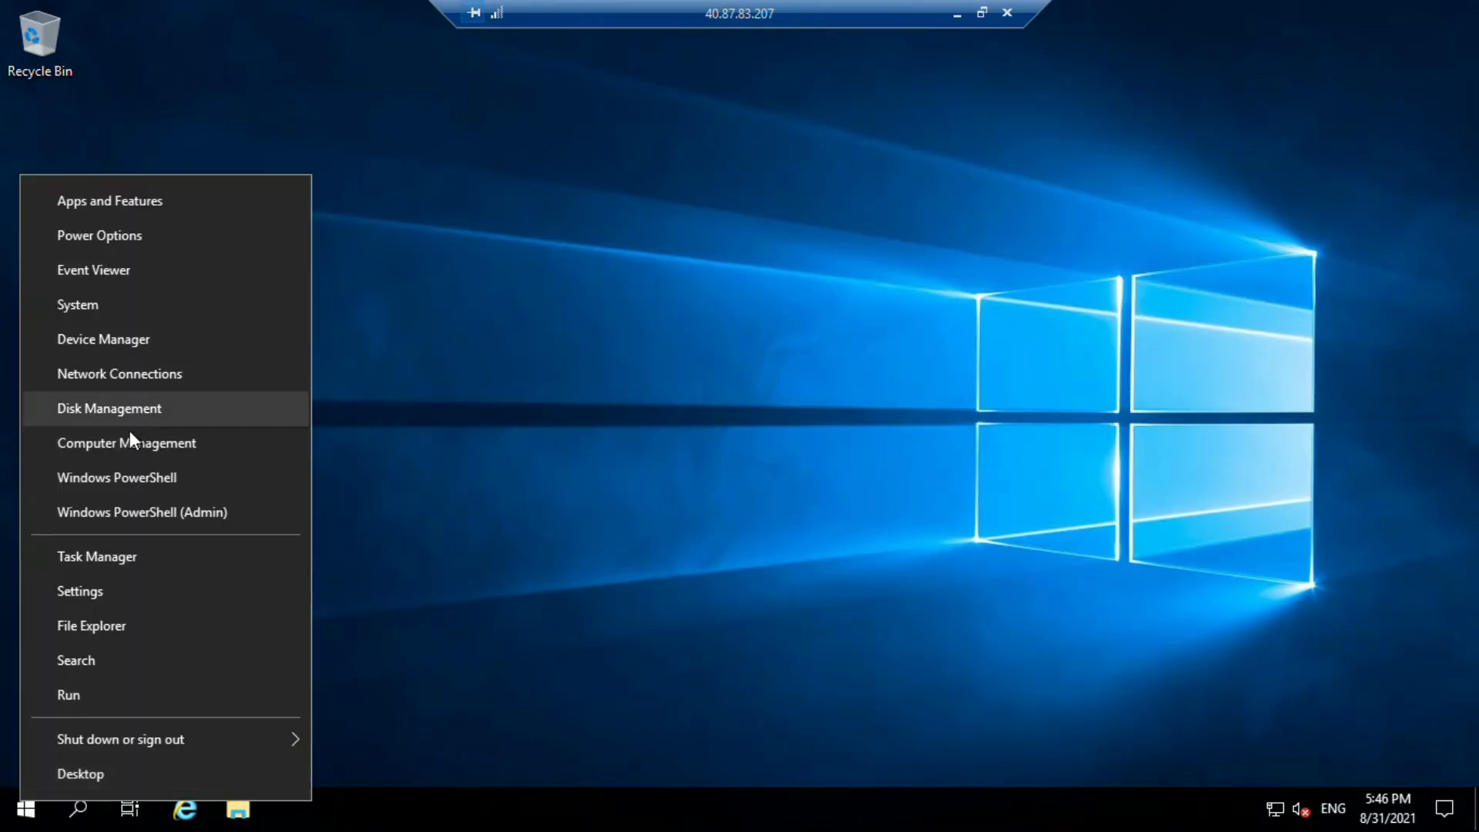
click(112, 442)
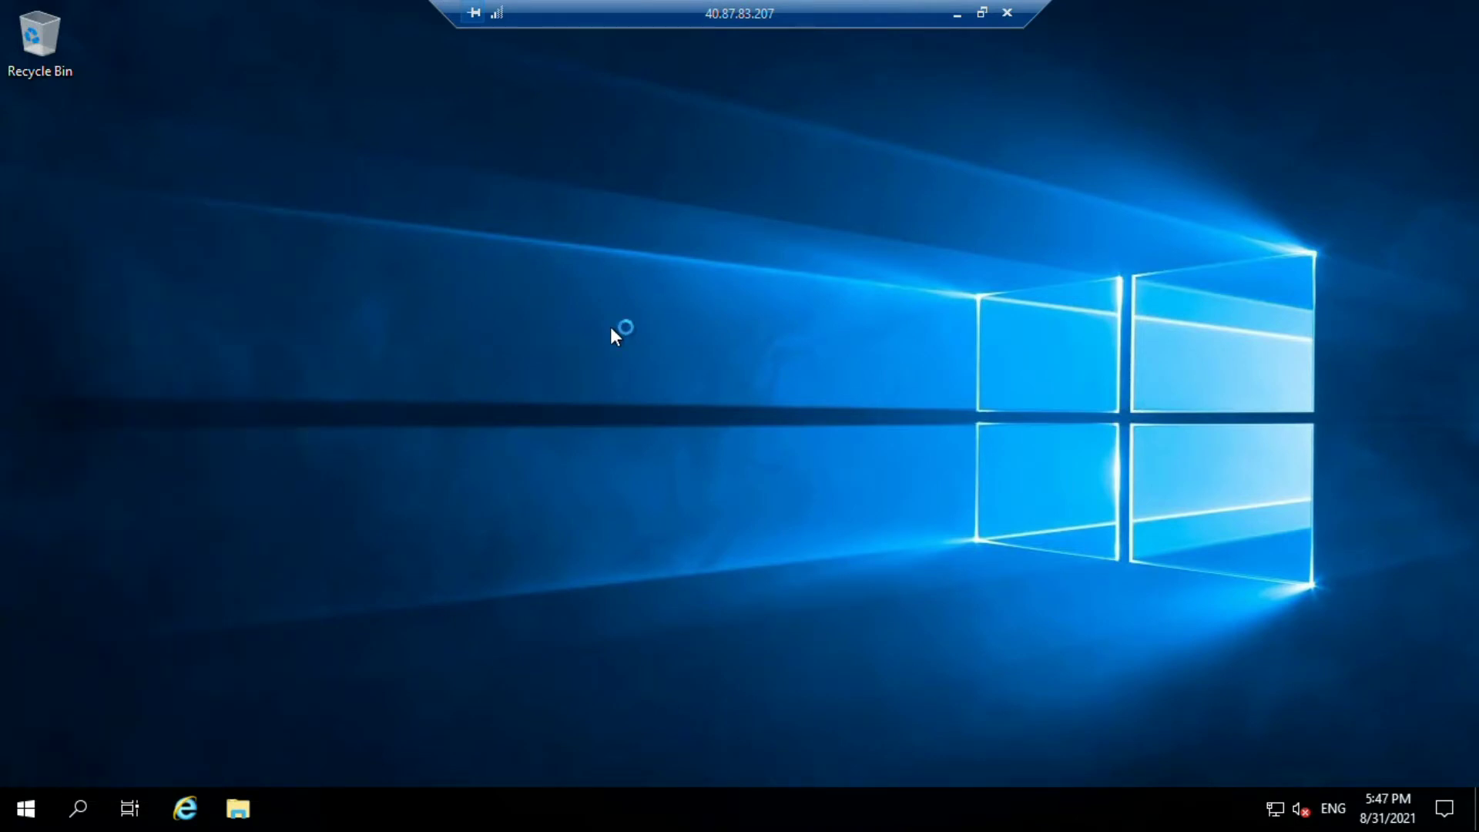
right_click(882, 145)
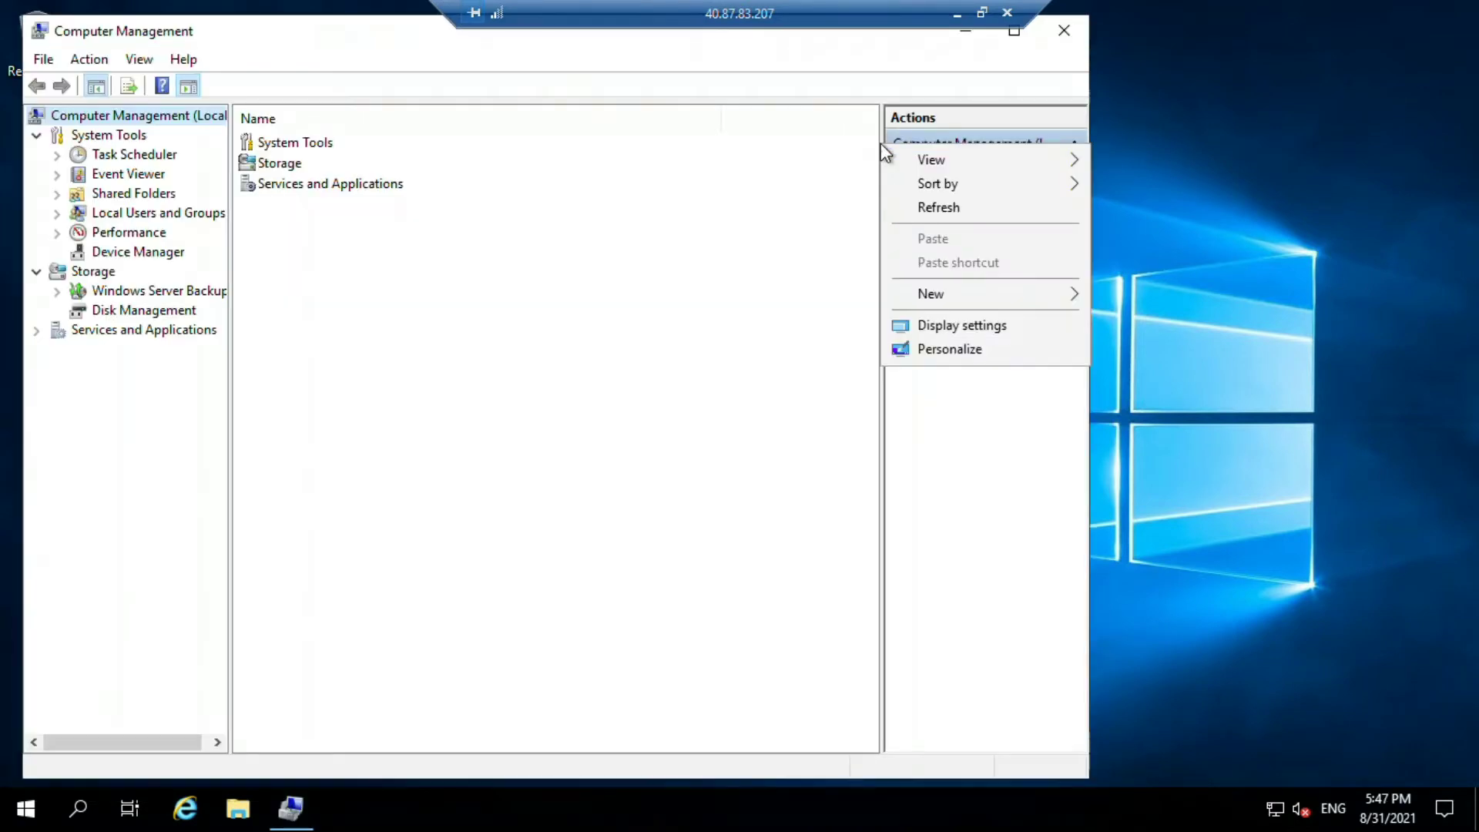
Step: Show the four local accounts under Local Users and Groups > Users and bring up that folder's menu
click(120, 216)
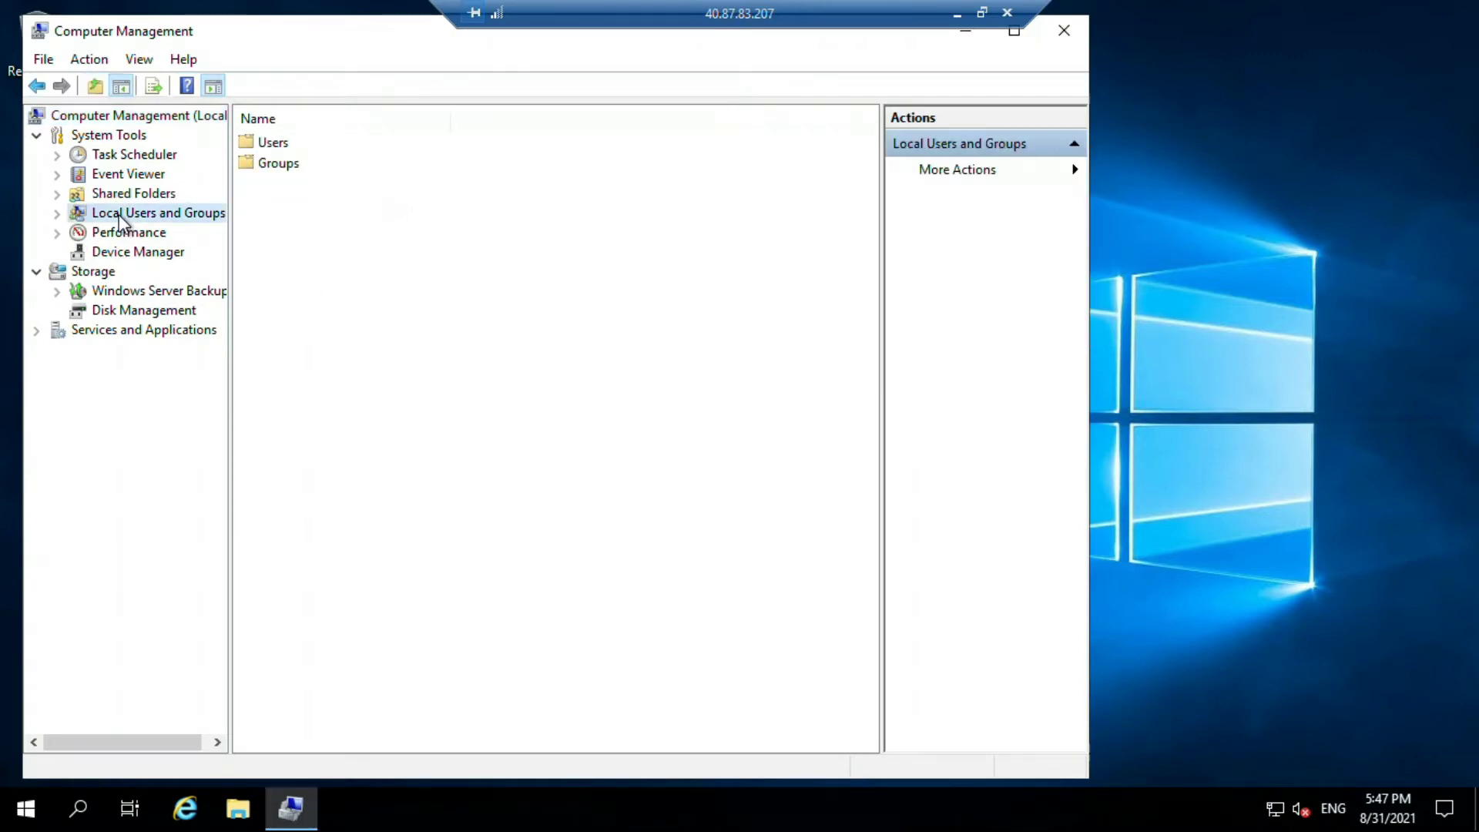
double_click(269, 143)
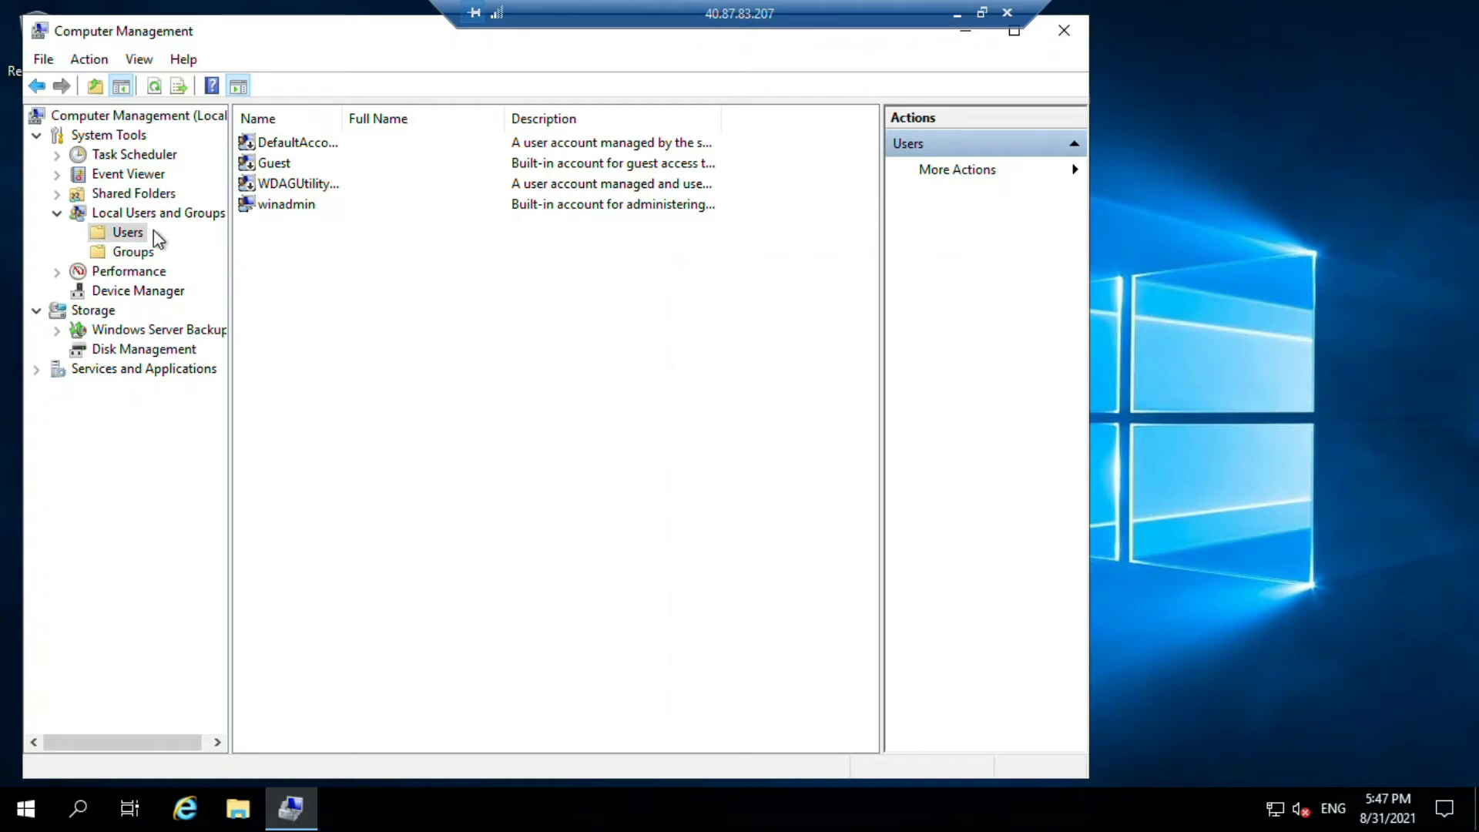
right_click(128, 231)
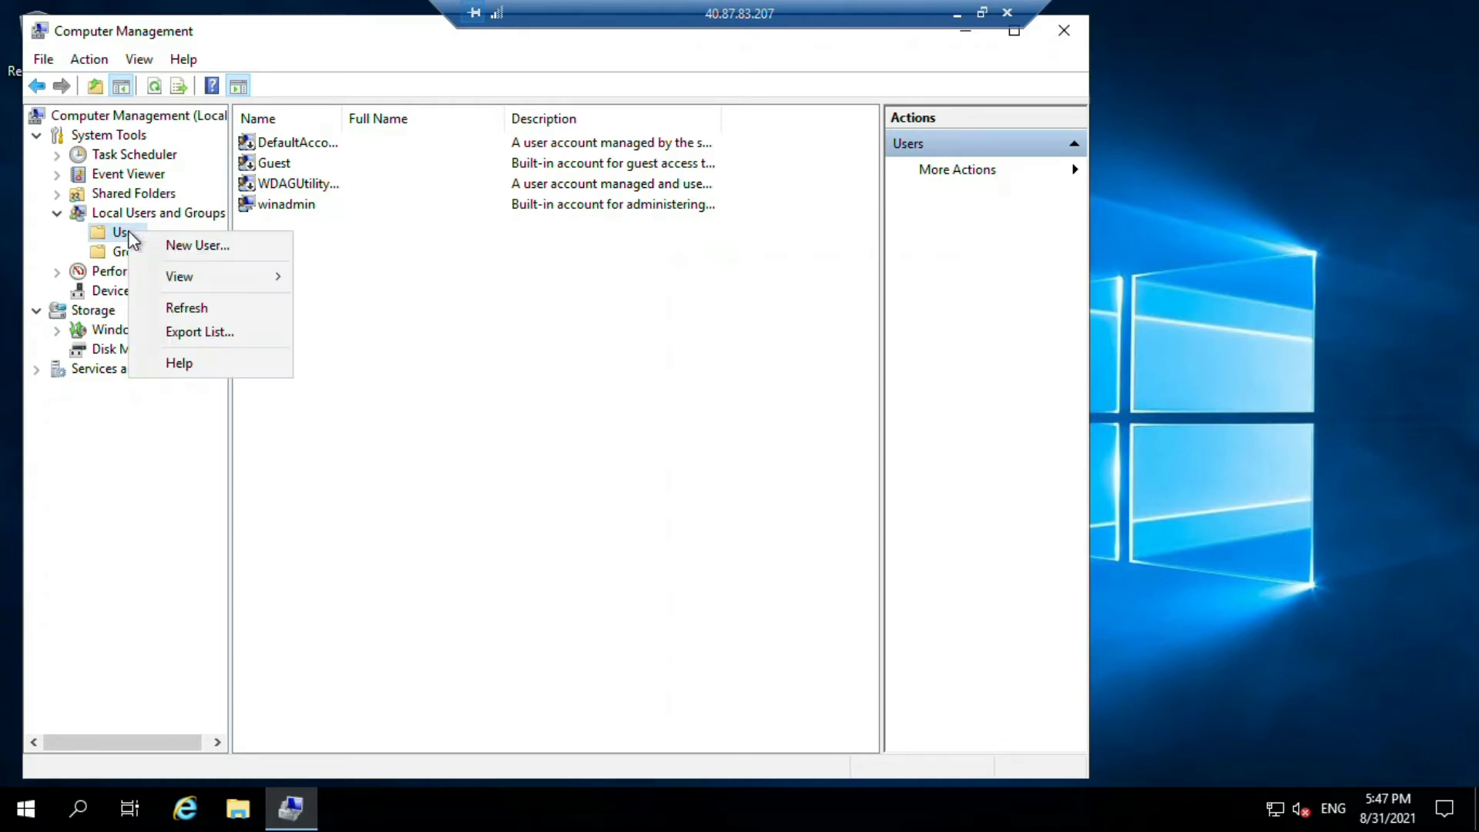
Step: Begin a new local user named 'demo' with 'User must change password at next logon' unchecked
click(201, 246)
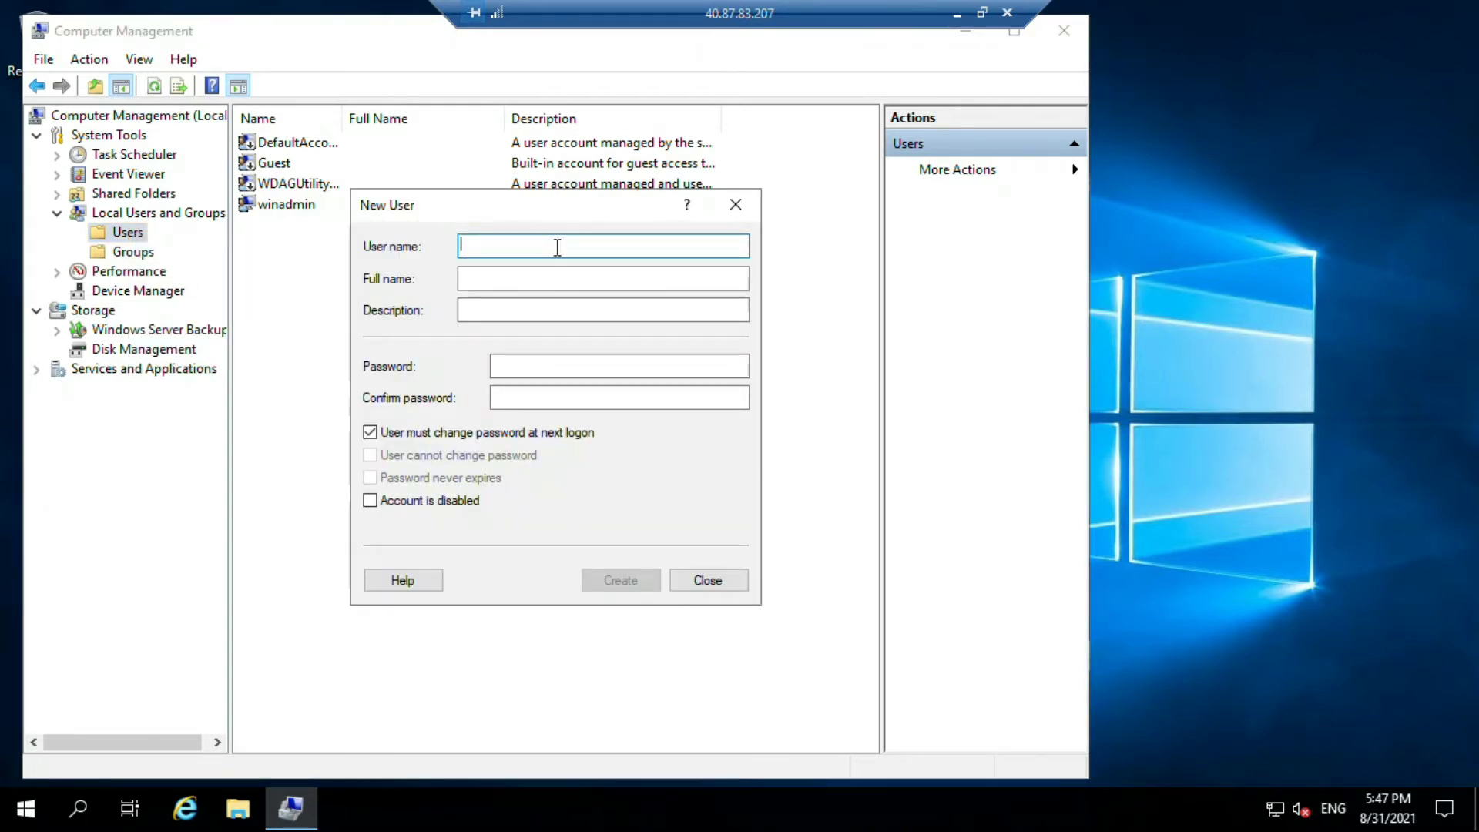
text(de)
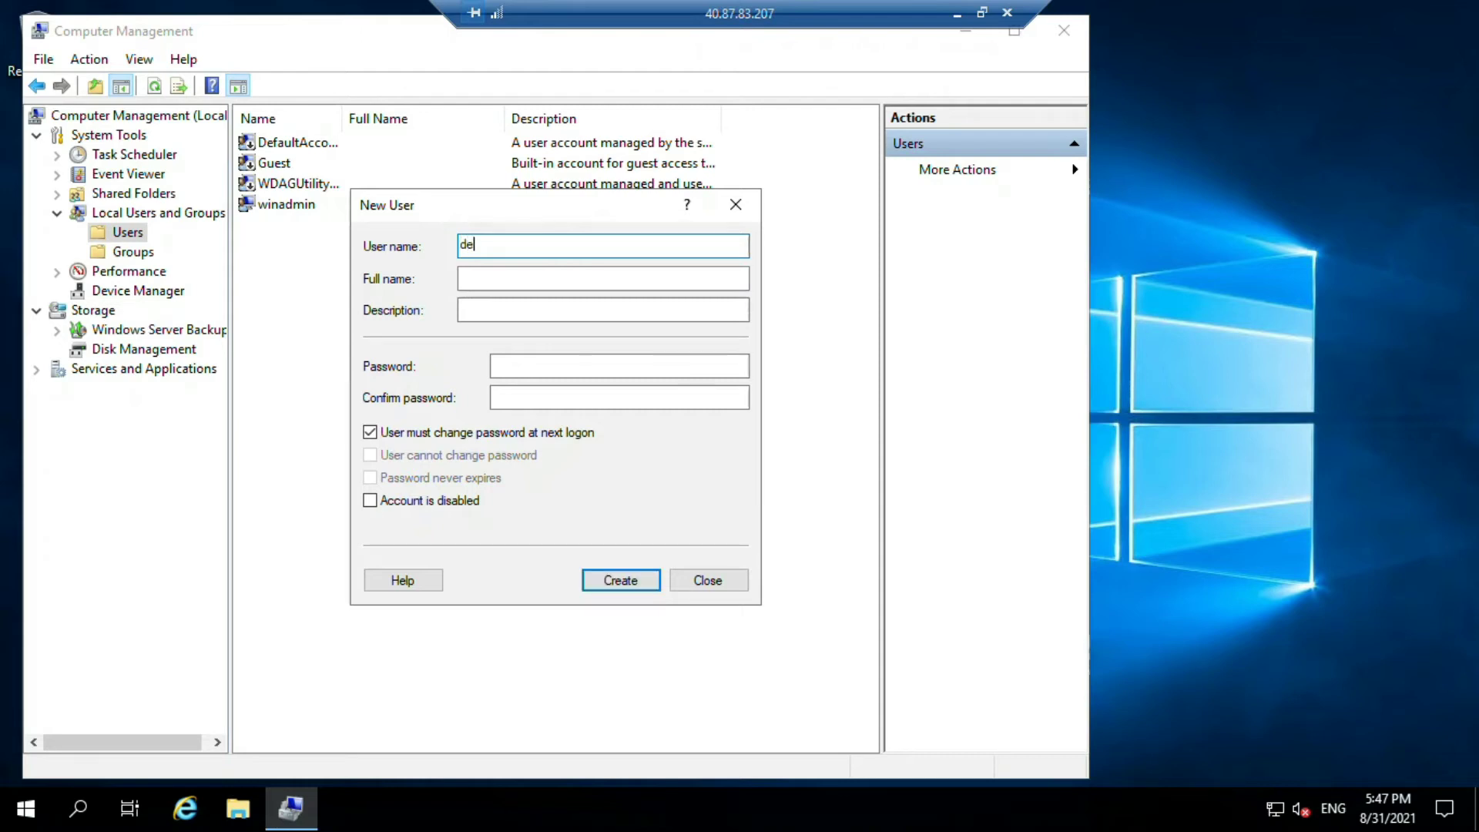
key(BackSpace)
key(BackSpace)
text(demo)
click(371, 433)
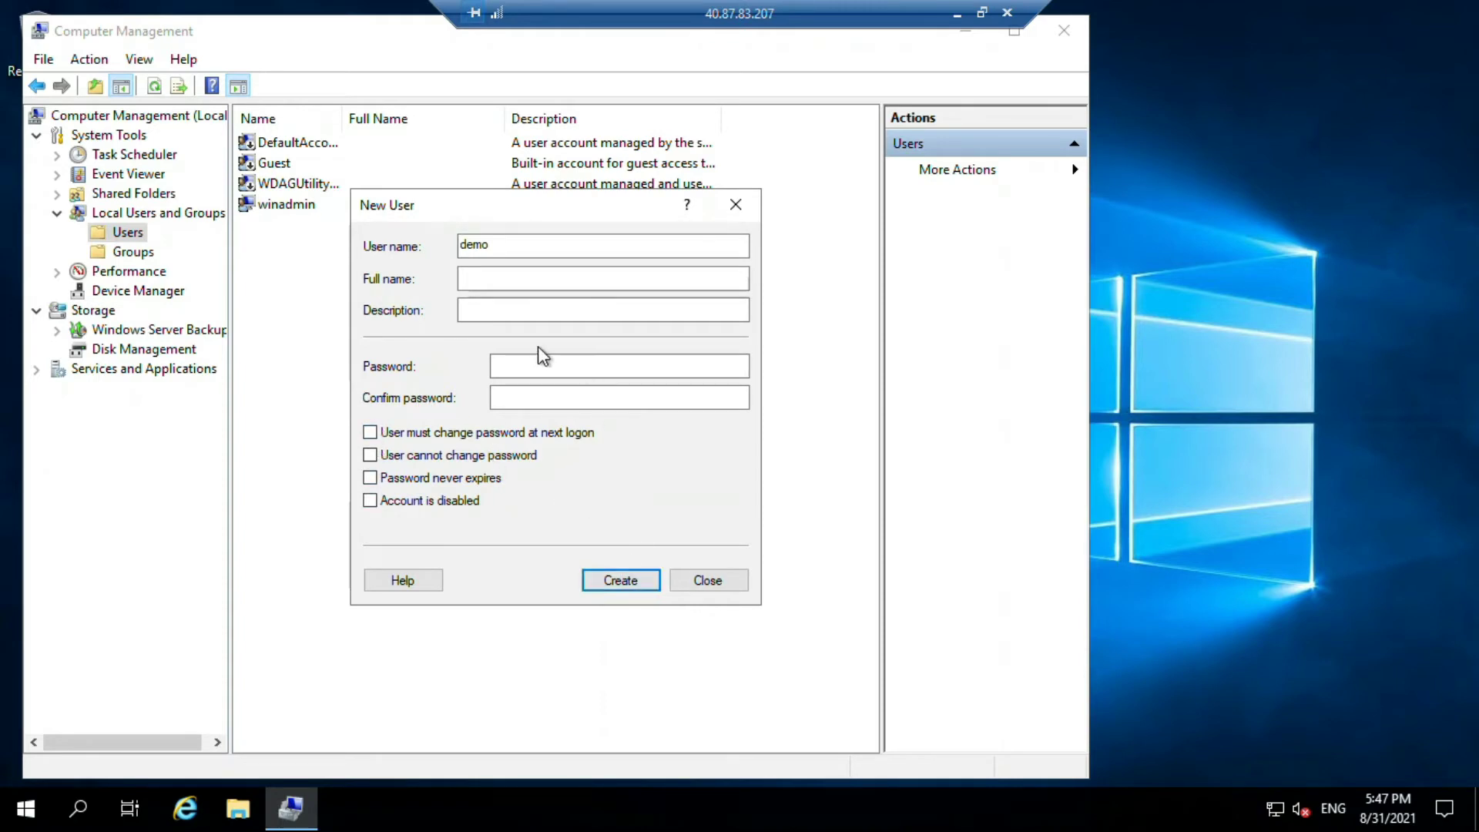
Step: Enter and confirm the account password, create the demo user, and close the form
click(511, 365)
text(•••••)
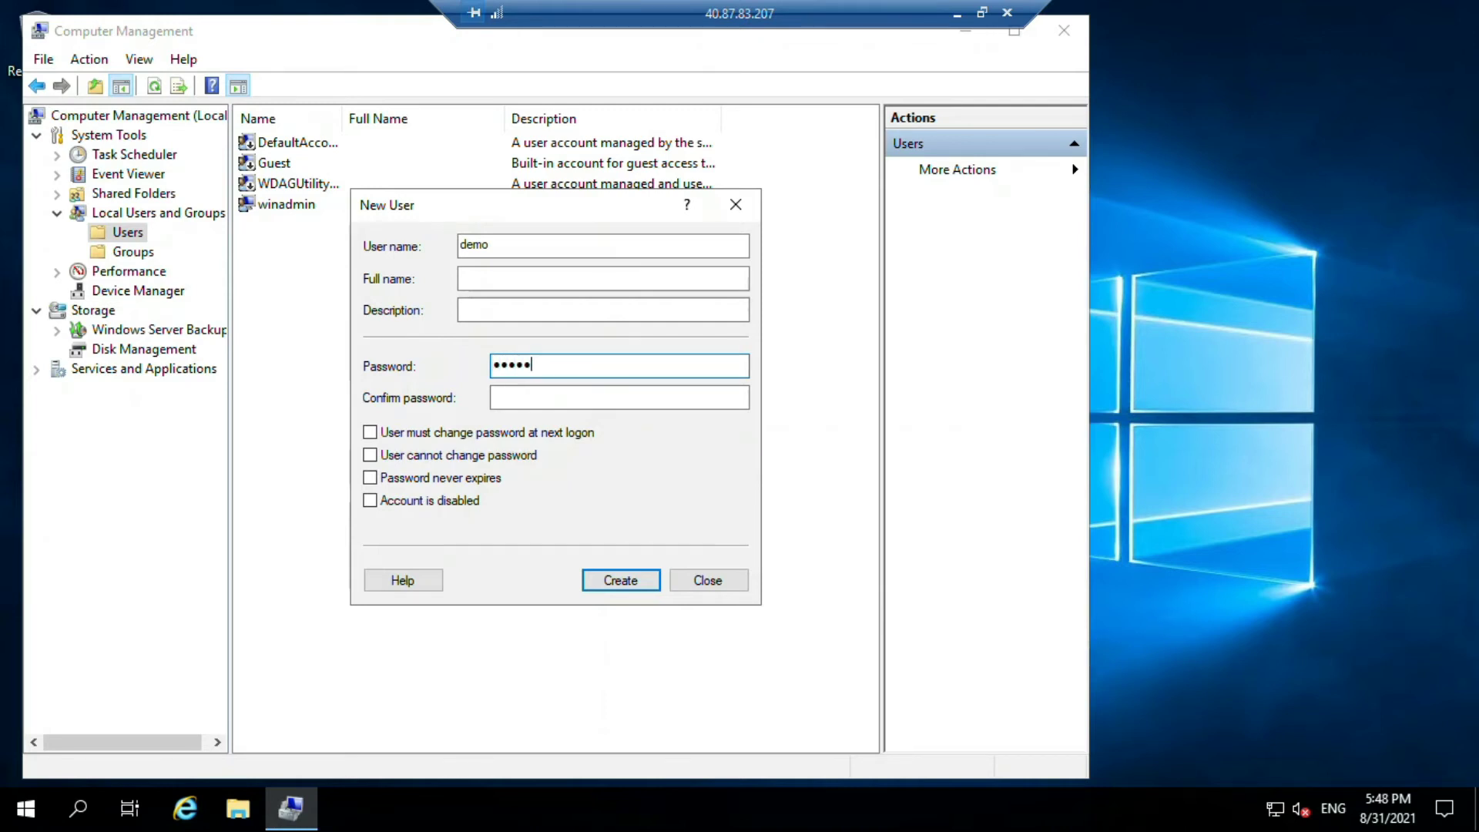
text(•••••••)
click(519, 396)
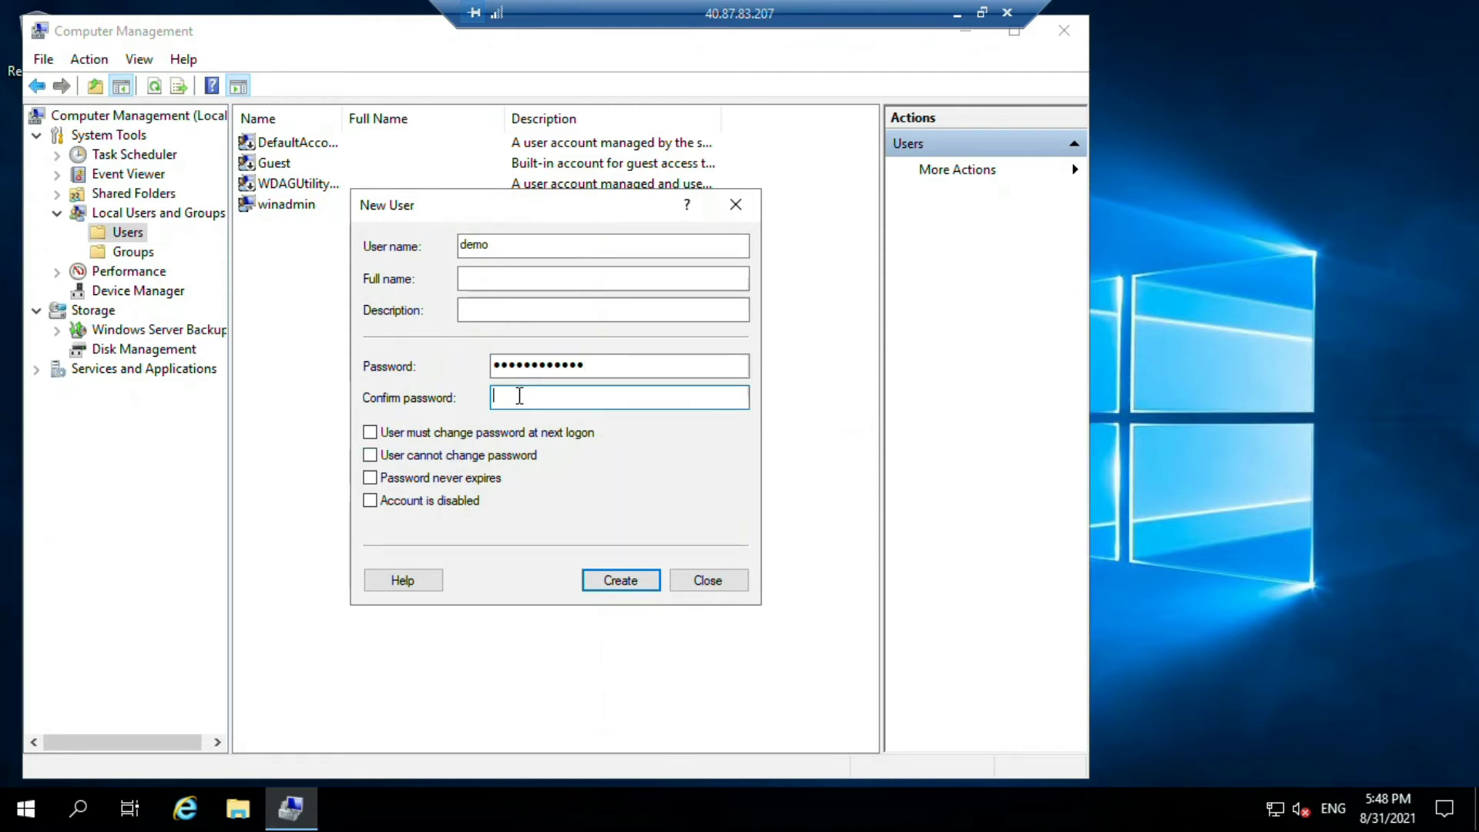
text(•••••••••••••)
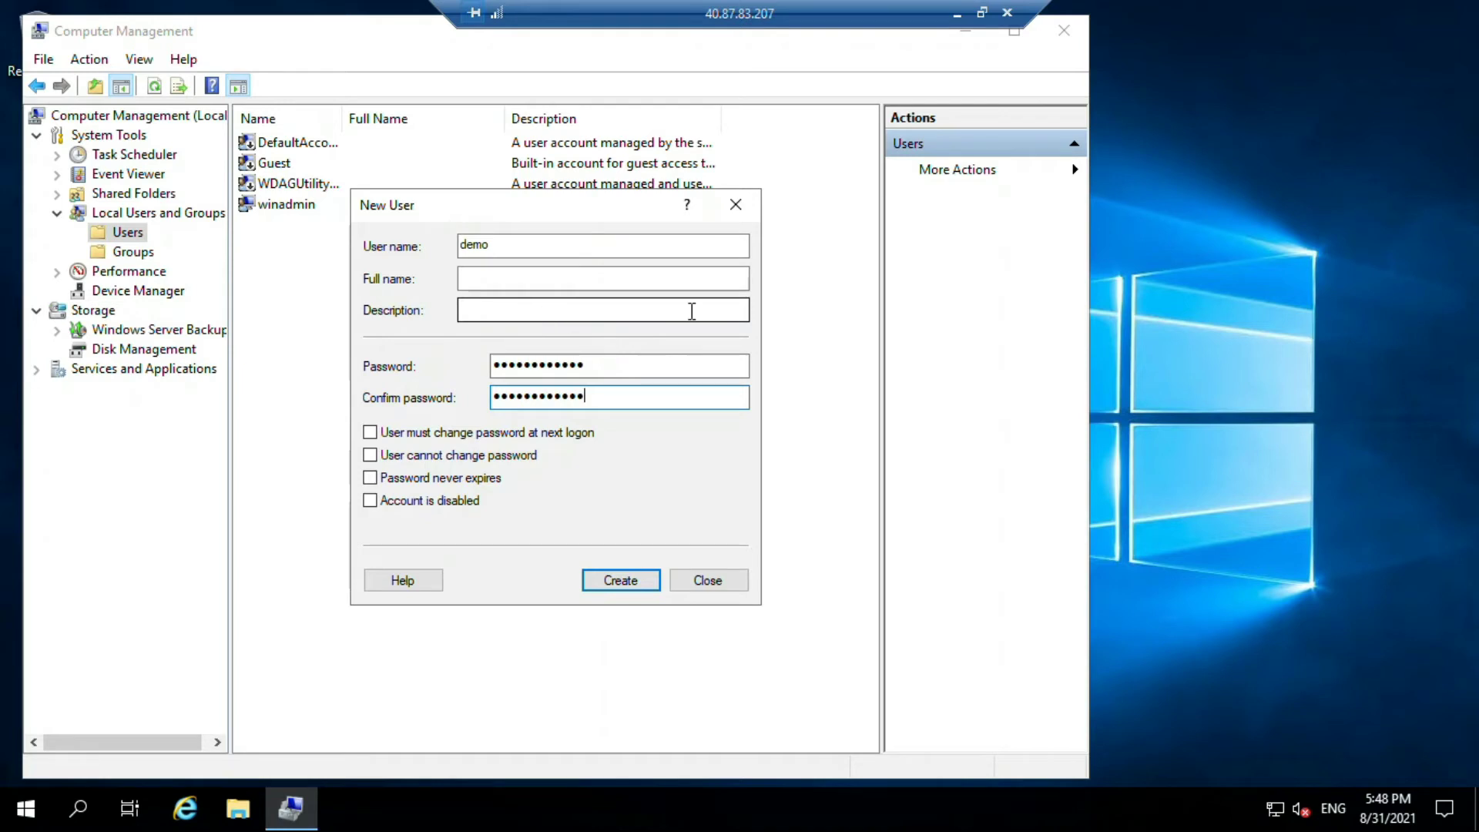
click(607, 580)
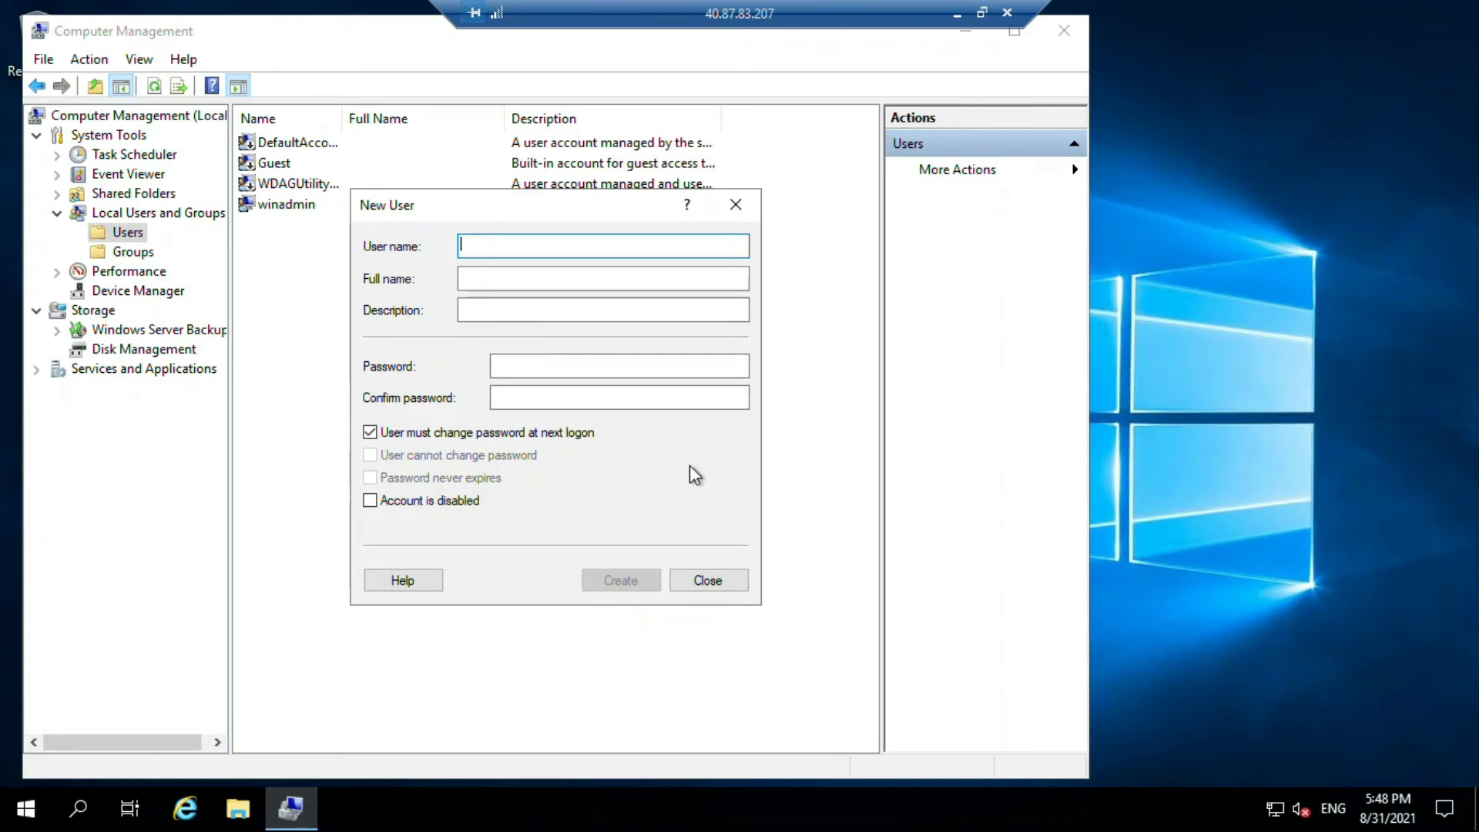
click(707, 580)
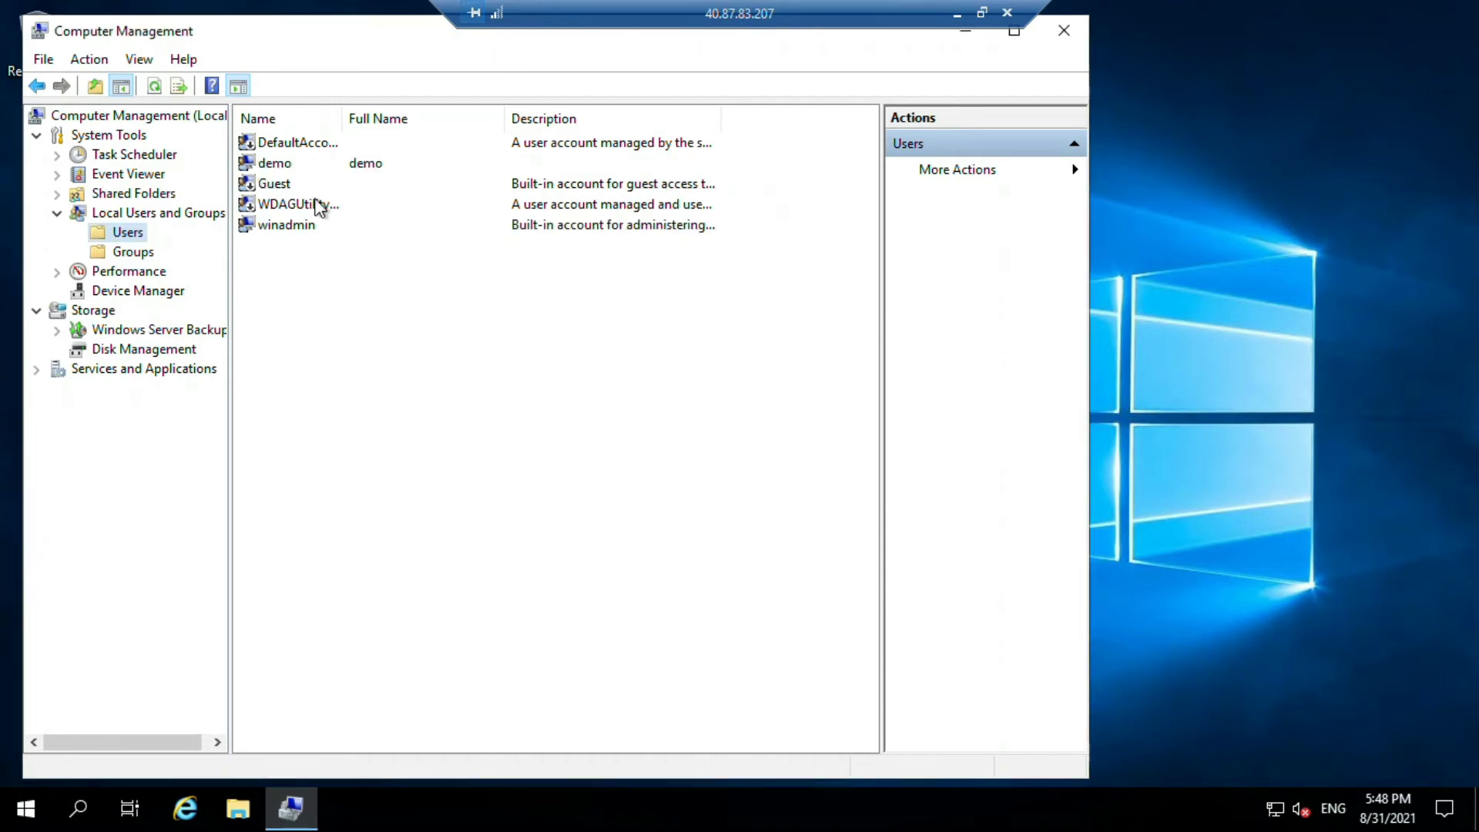
Step: Close Computer Management and open This PC's Properties in File Explorer to show vm-demo
click(279, 164)
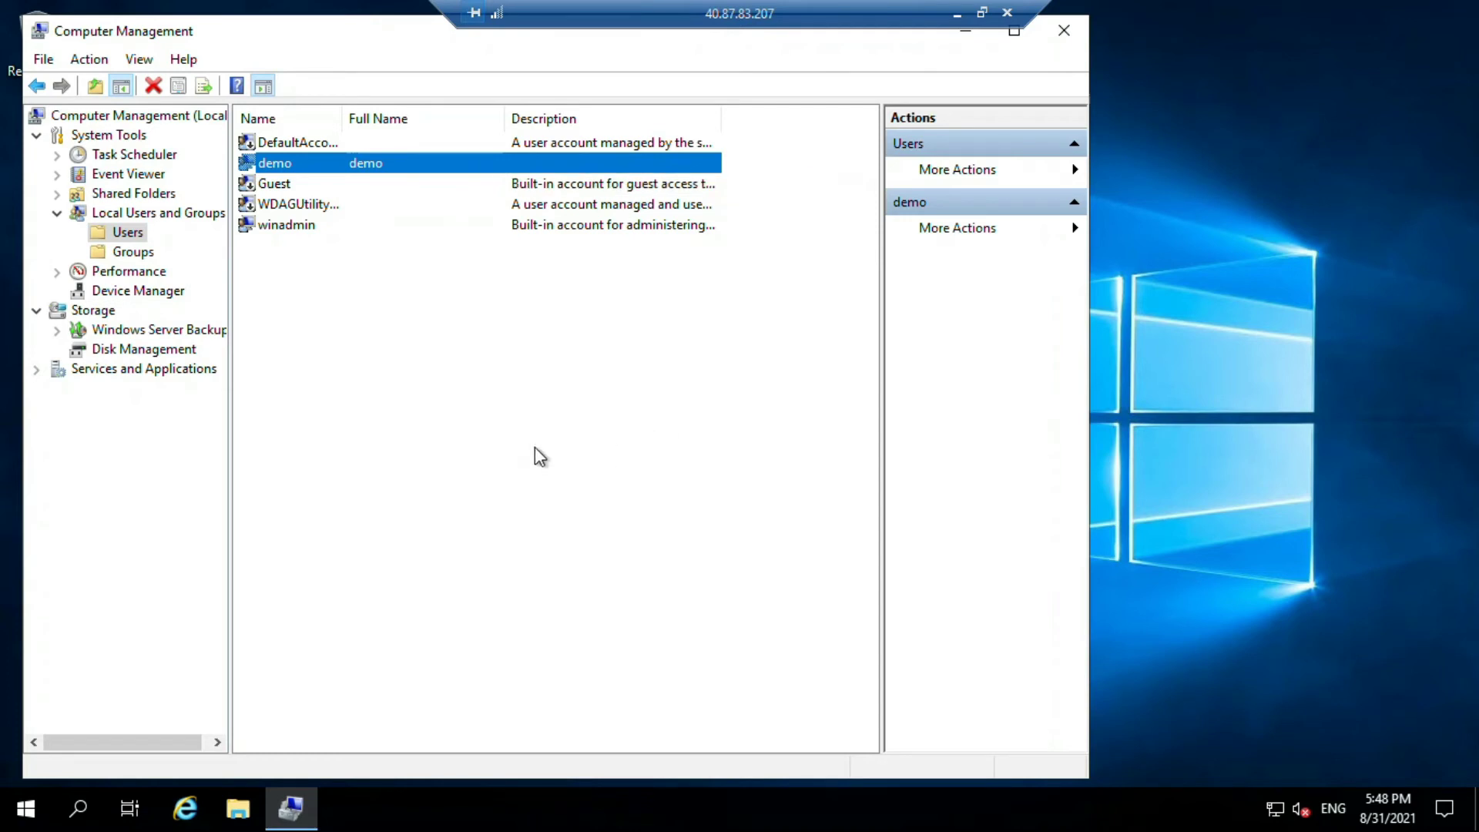
click(1064, 30)
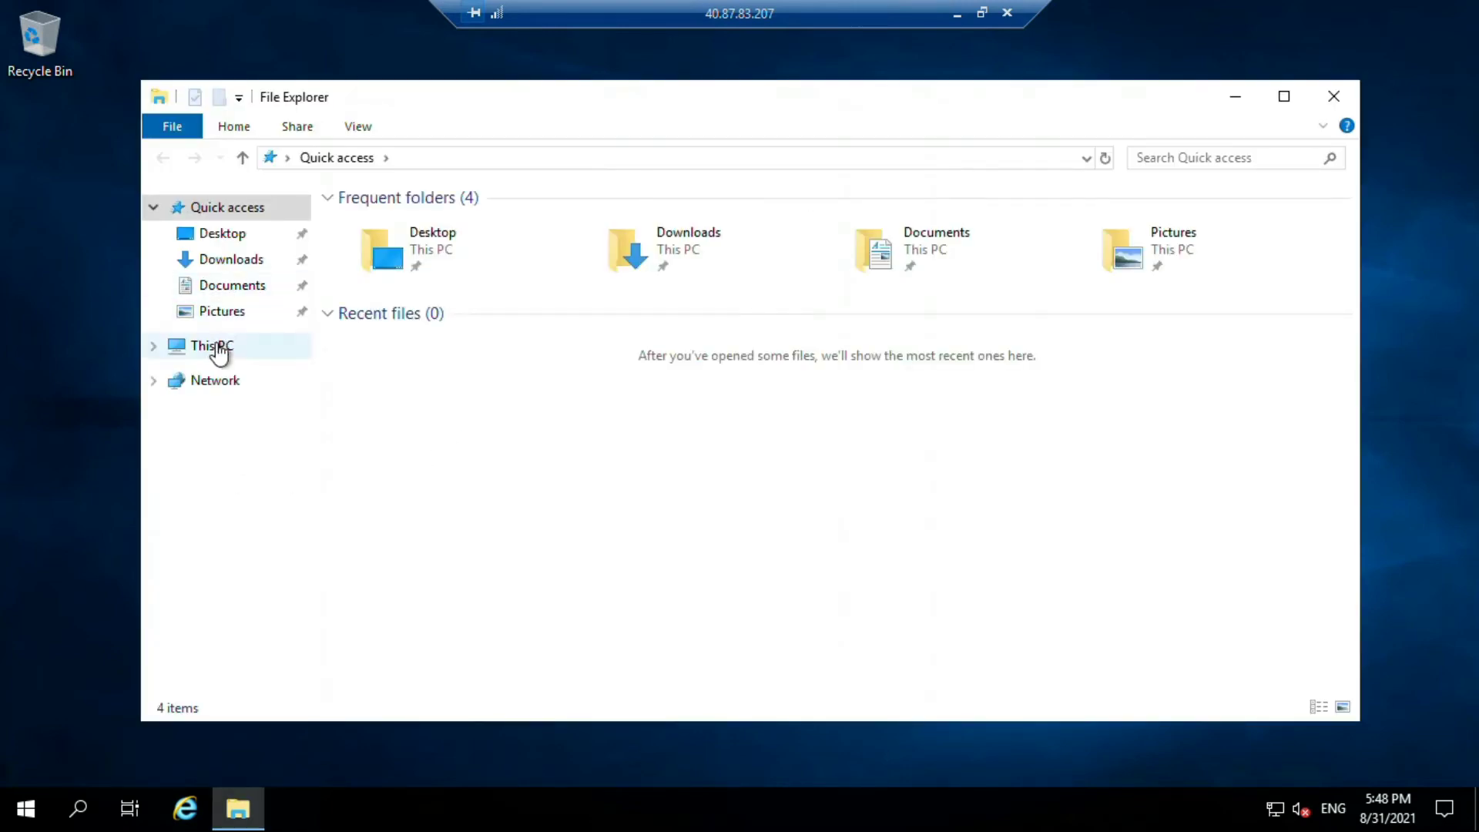
right_click(218, 347)
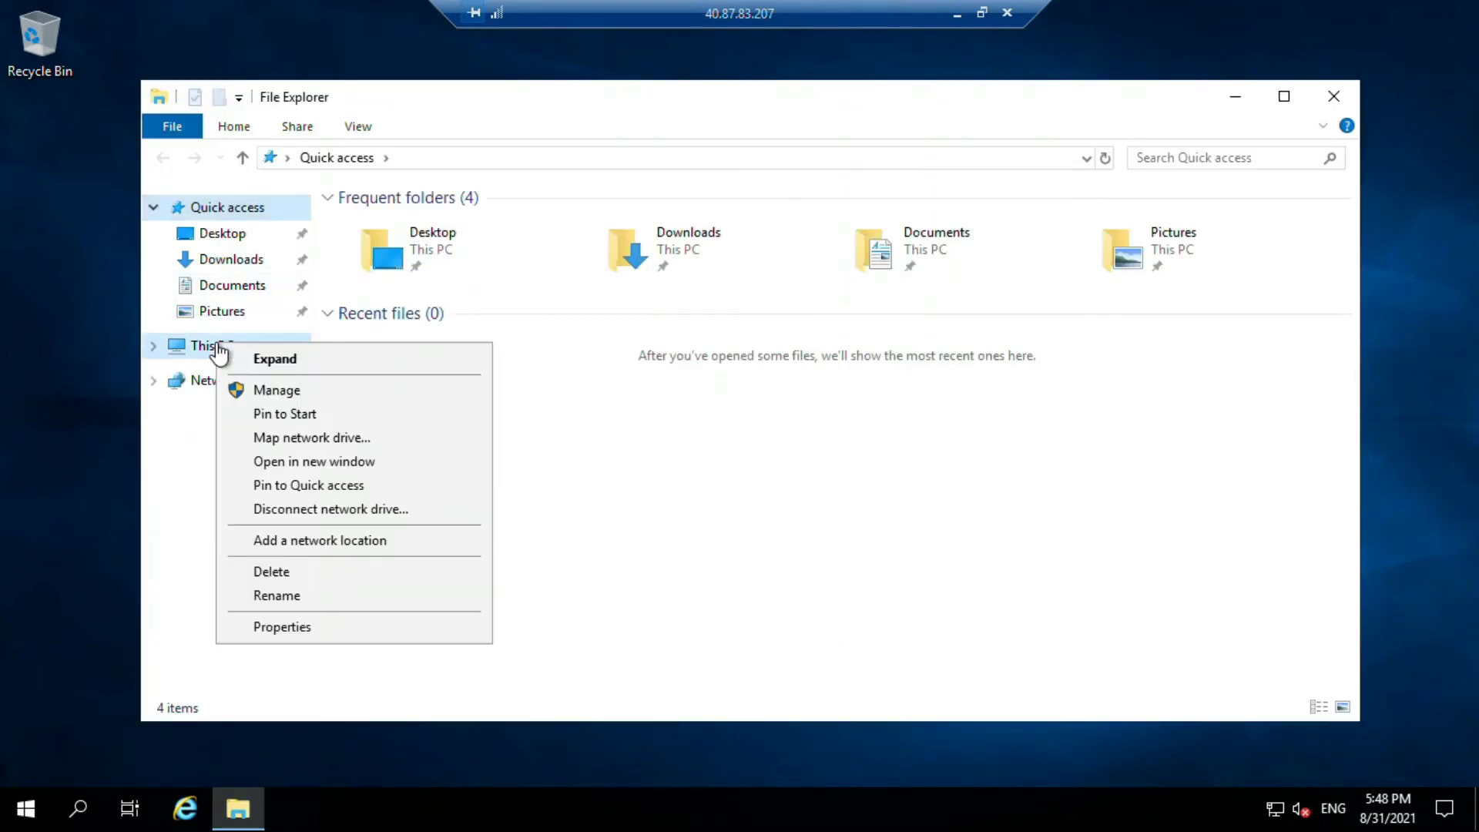
click(291, 628)
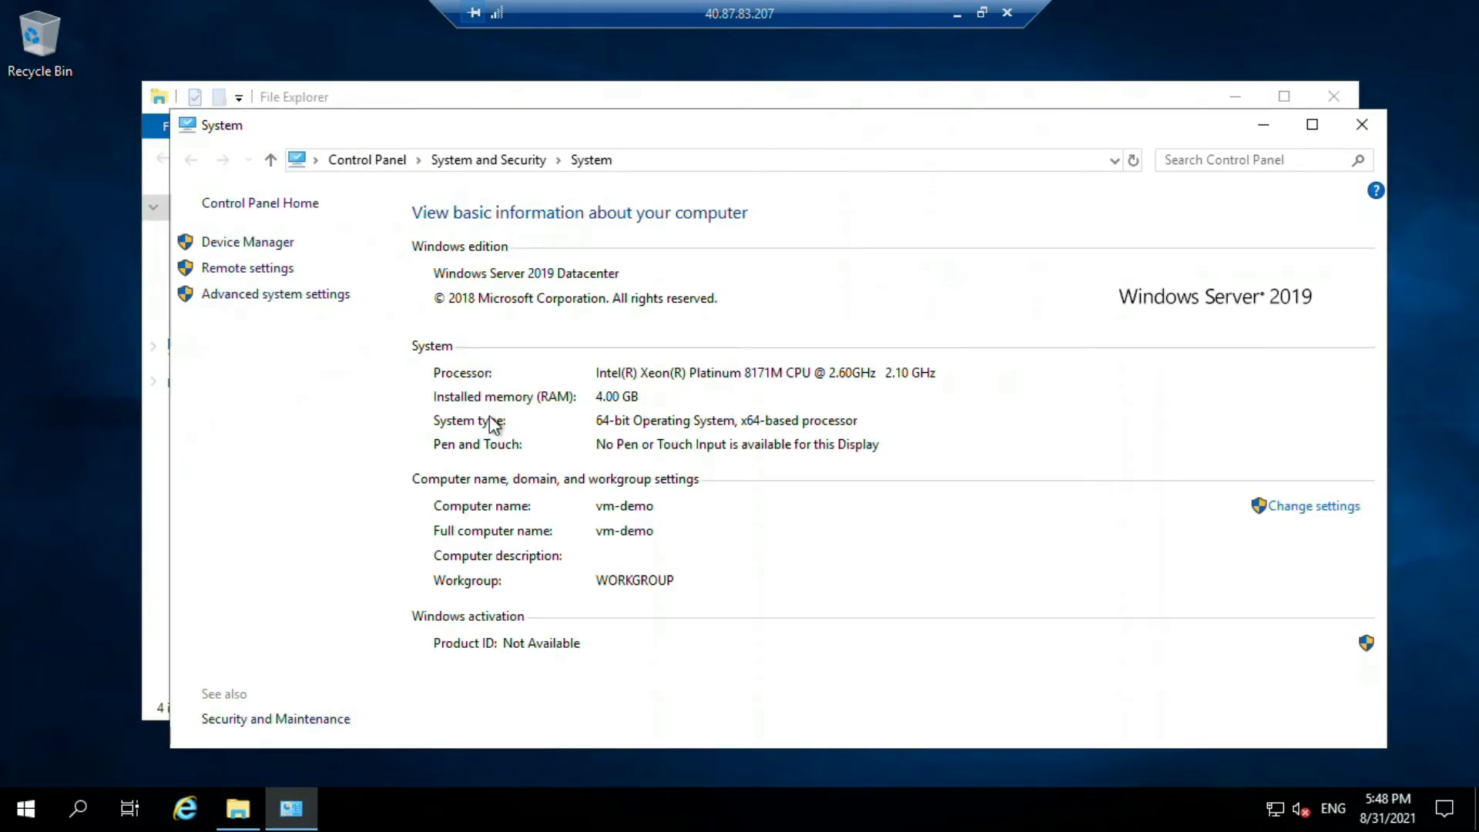
Step: Add the user demo to the Remote Desktop users in Remote settings and confirm all dialogs
click(242, 268)
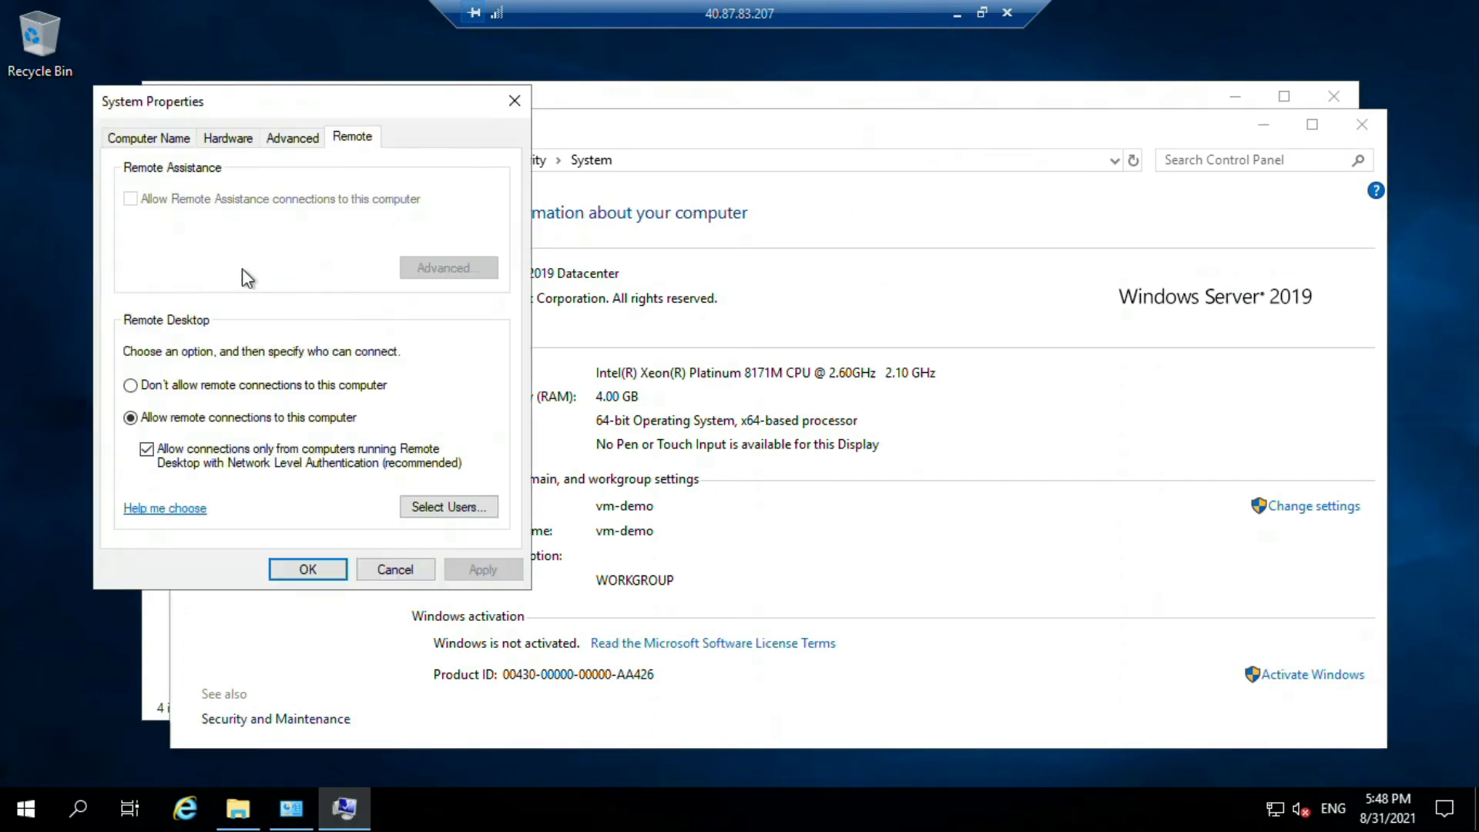
click(450, 508)
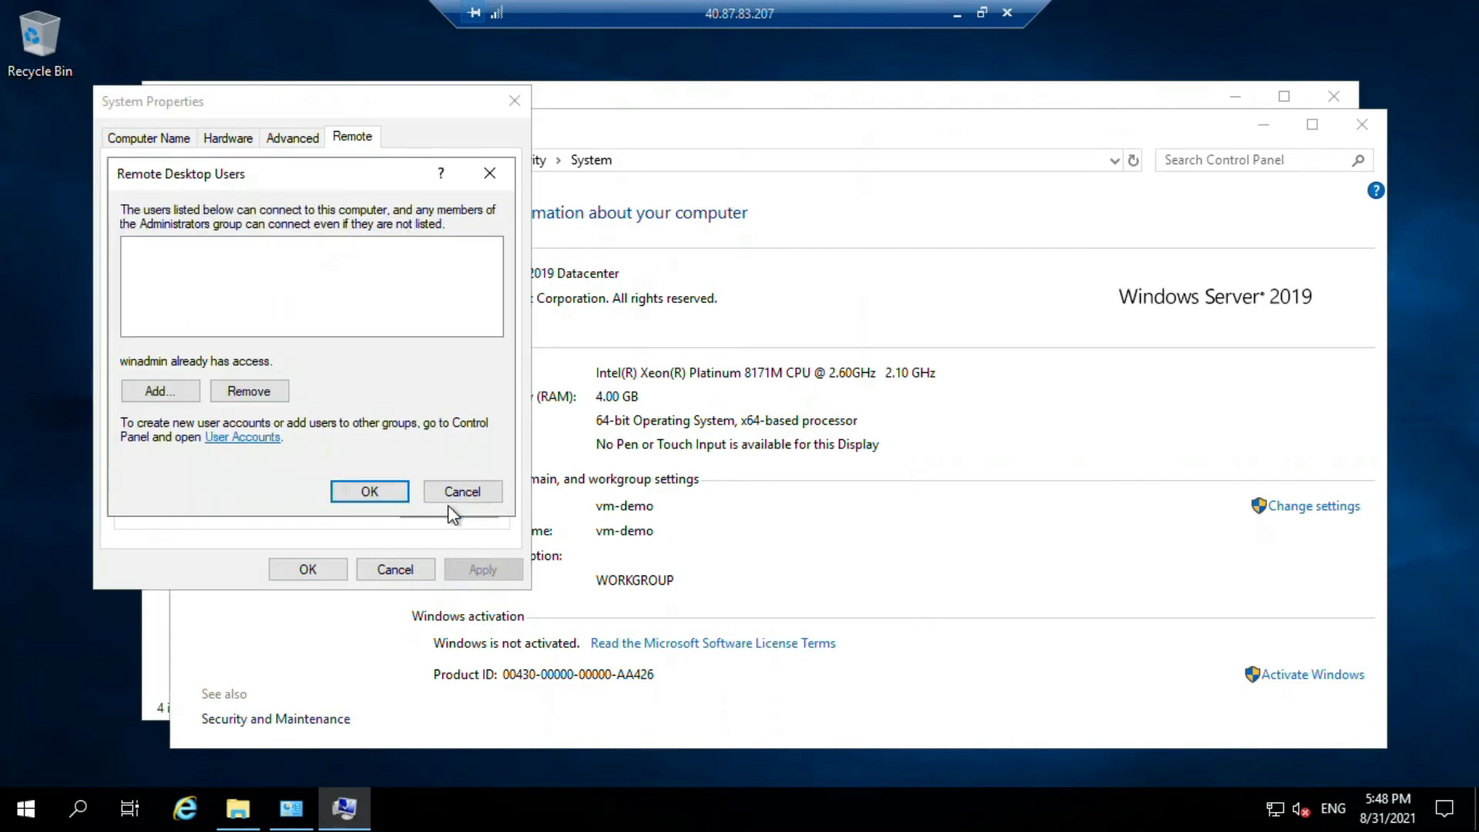
click(151, 391)
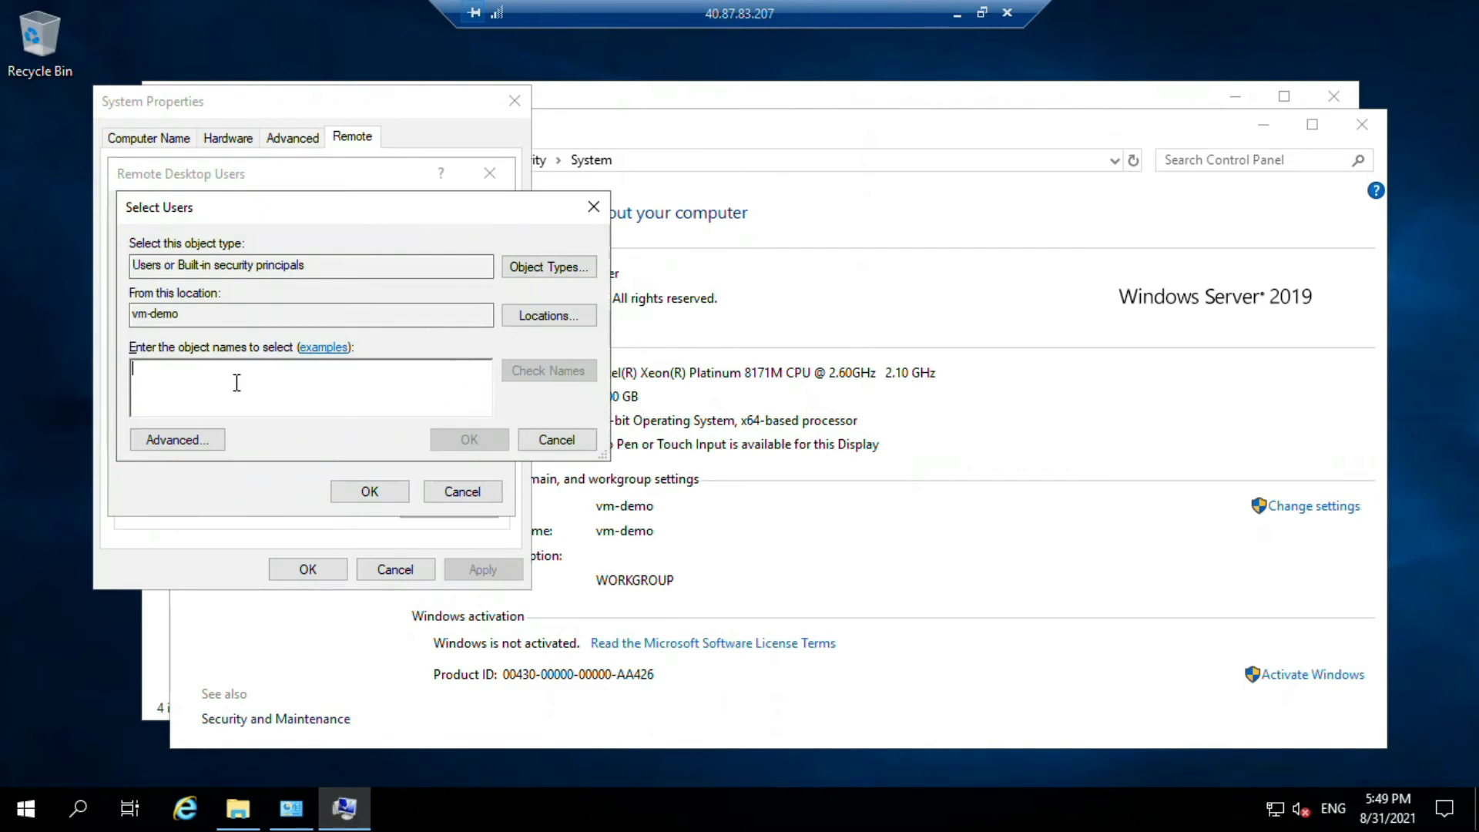
text(demo)
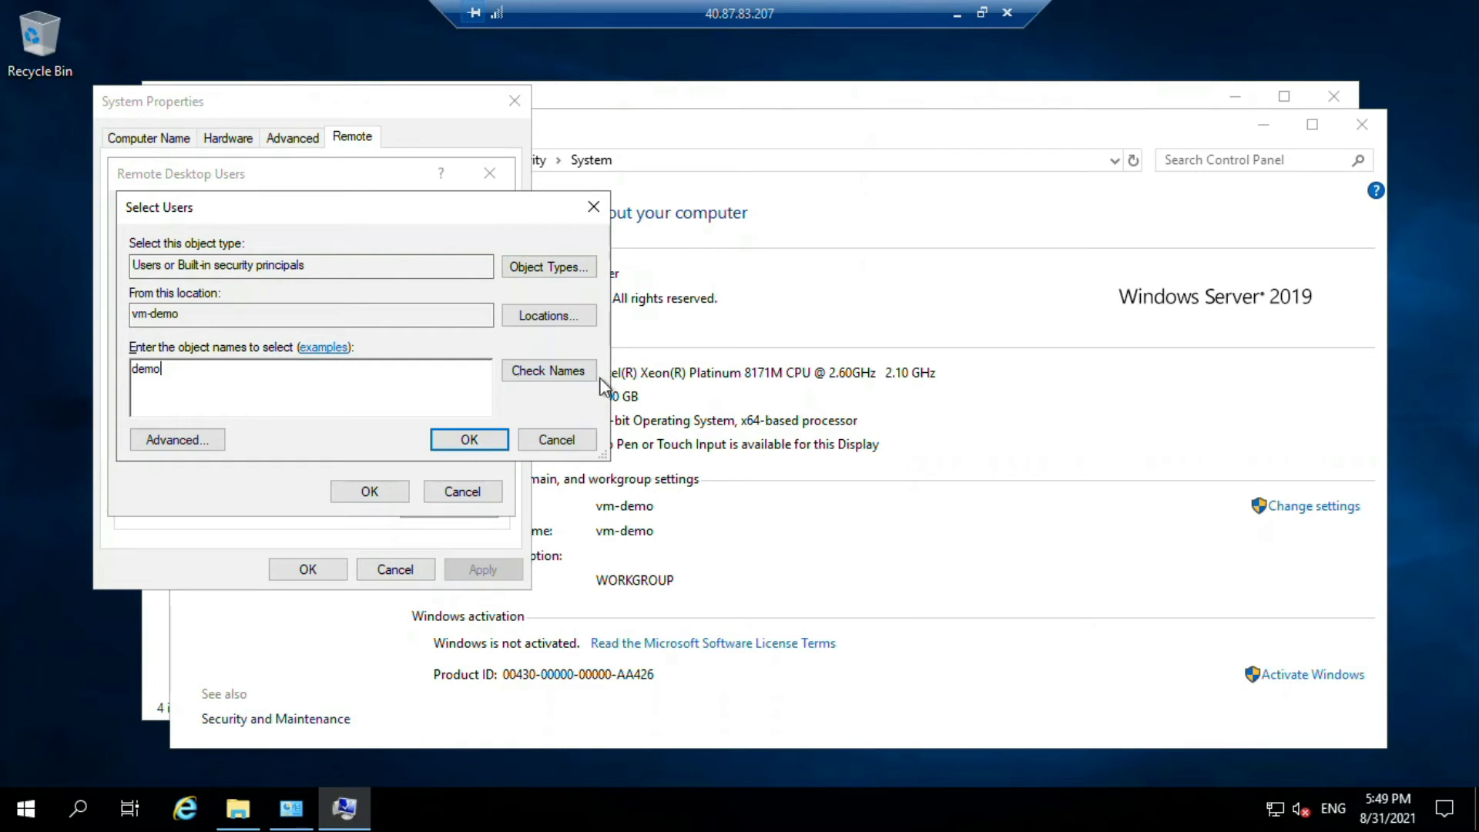
click(538, 374)
click(464, 442)
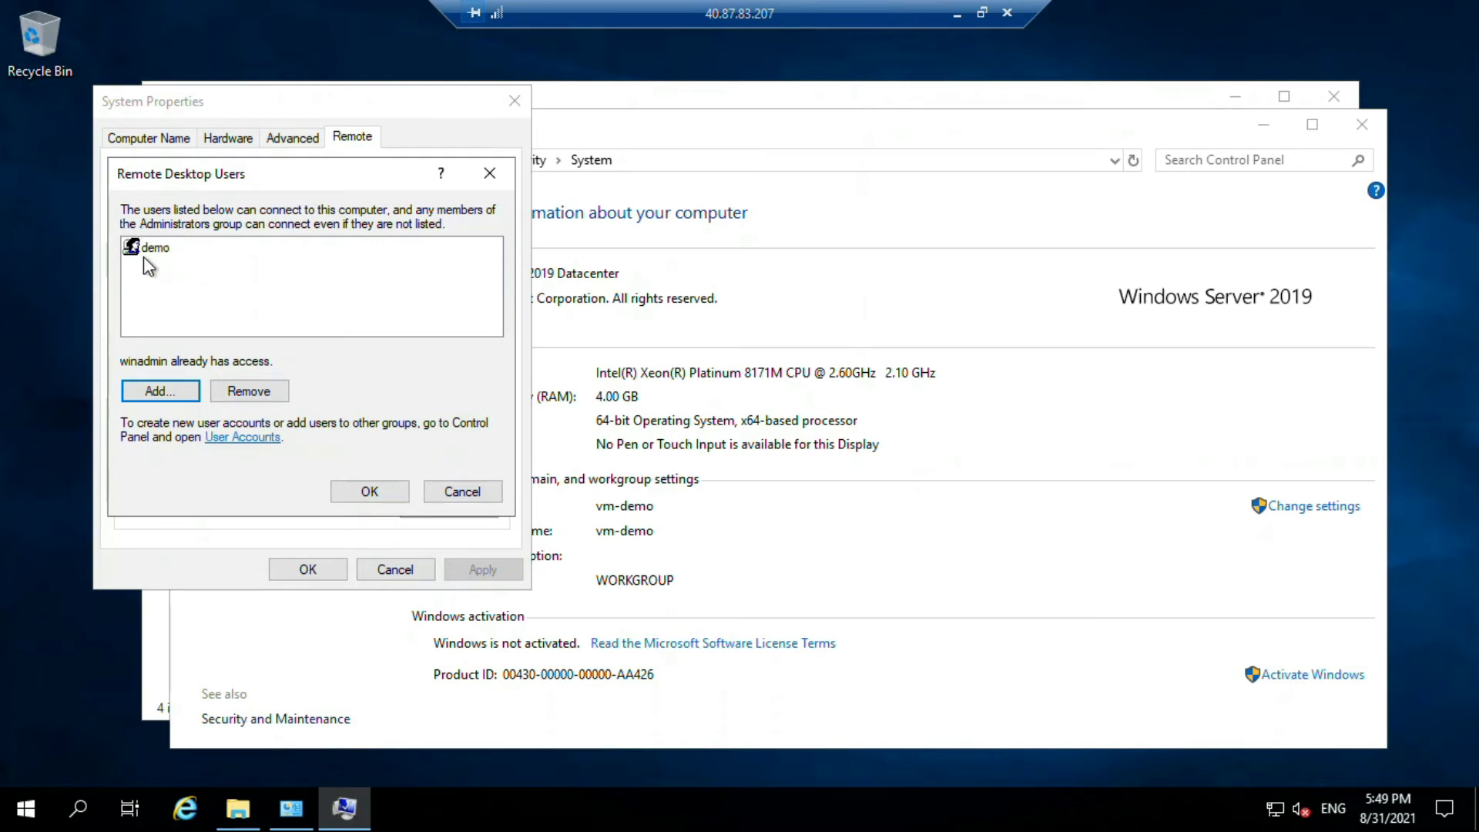
click(351, 493)
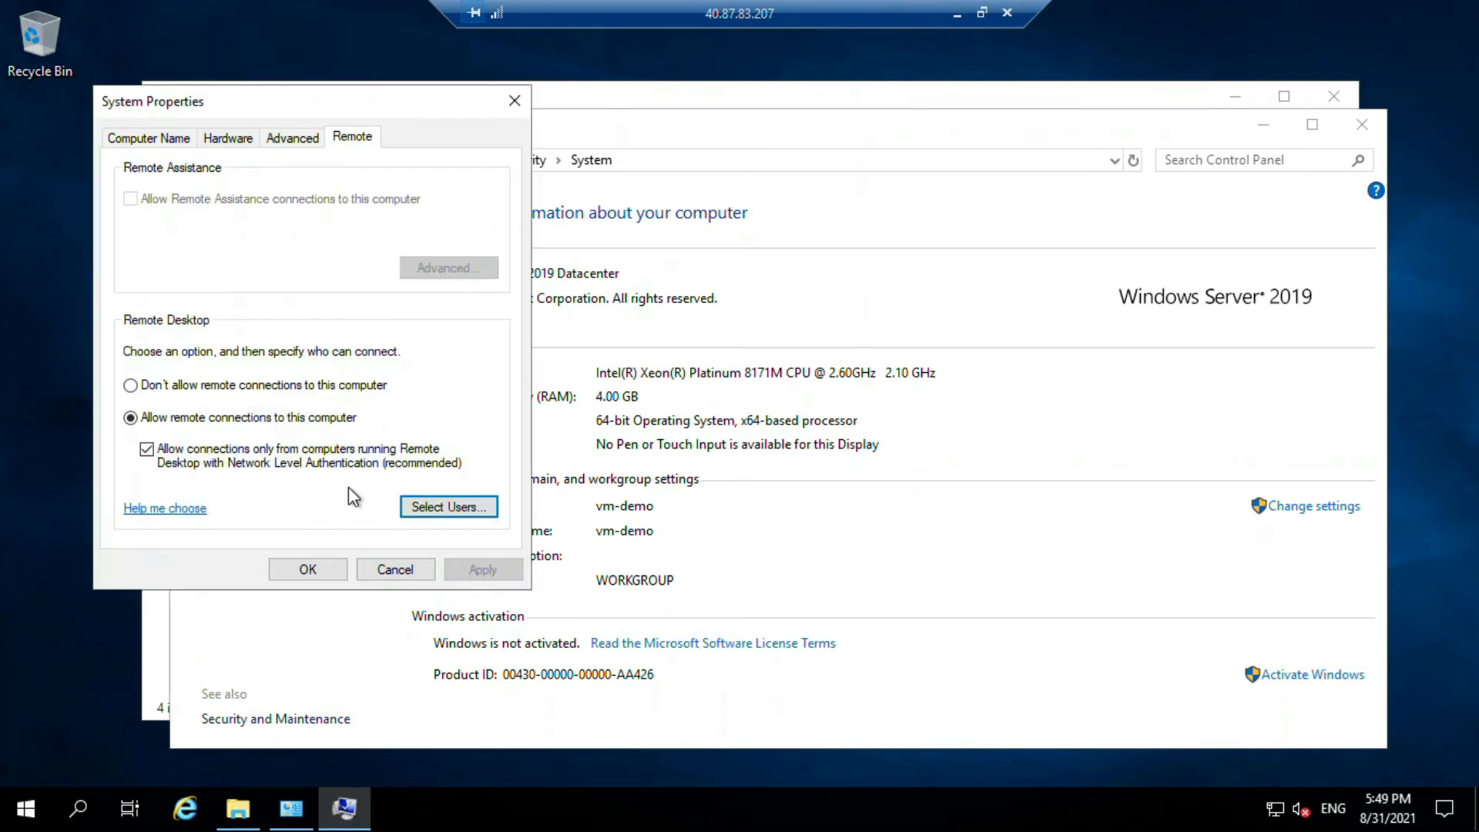
click(298, 568)
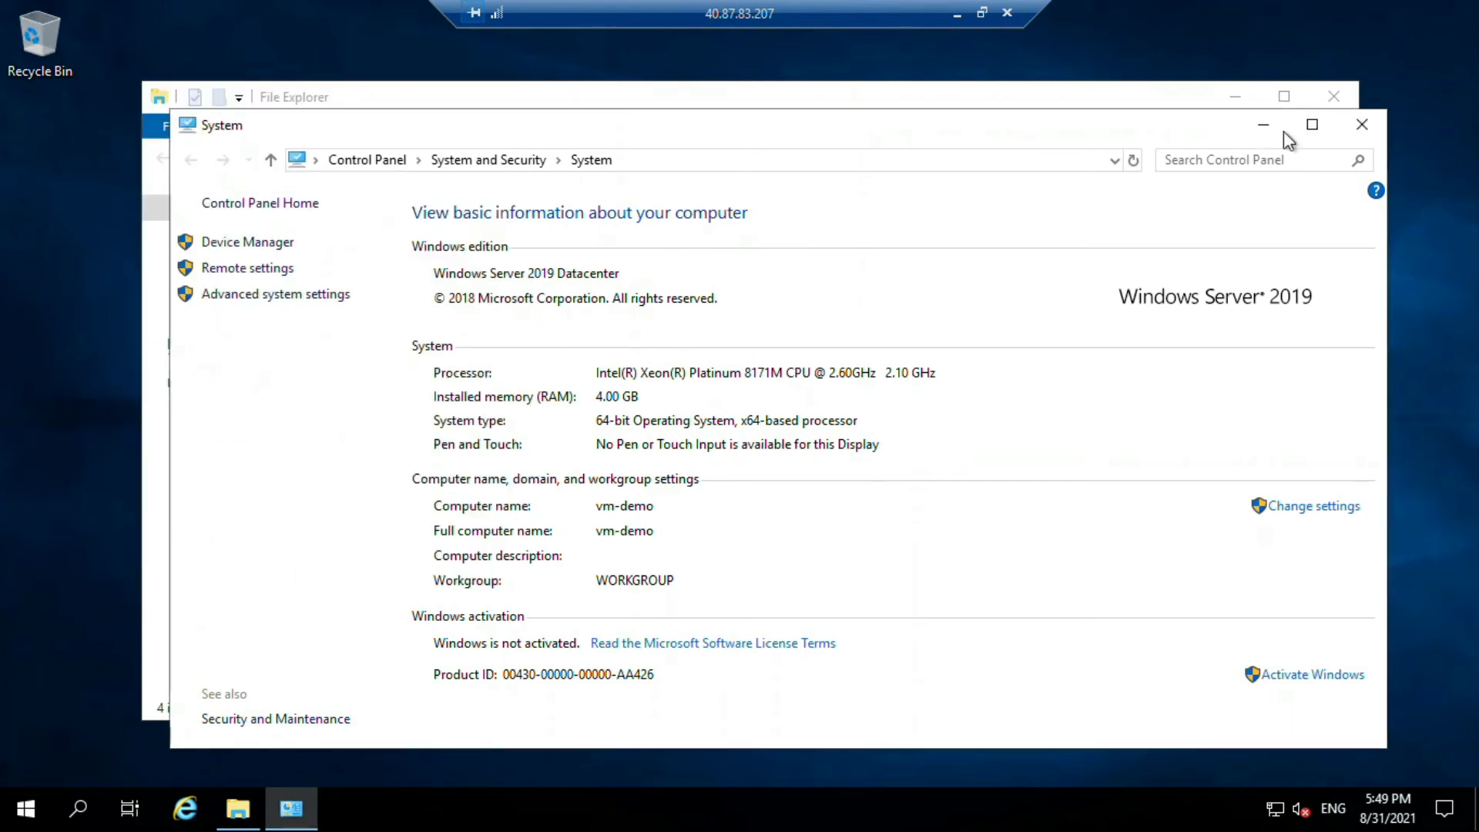
Step: Close the System window and File Explorer, then minimize the remote session
click(1361, 124)
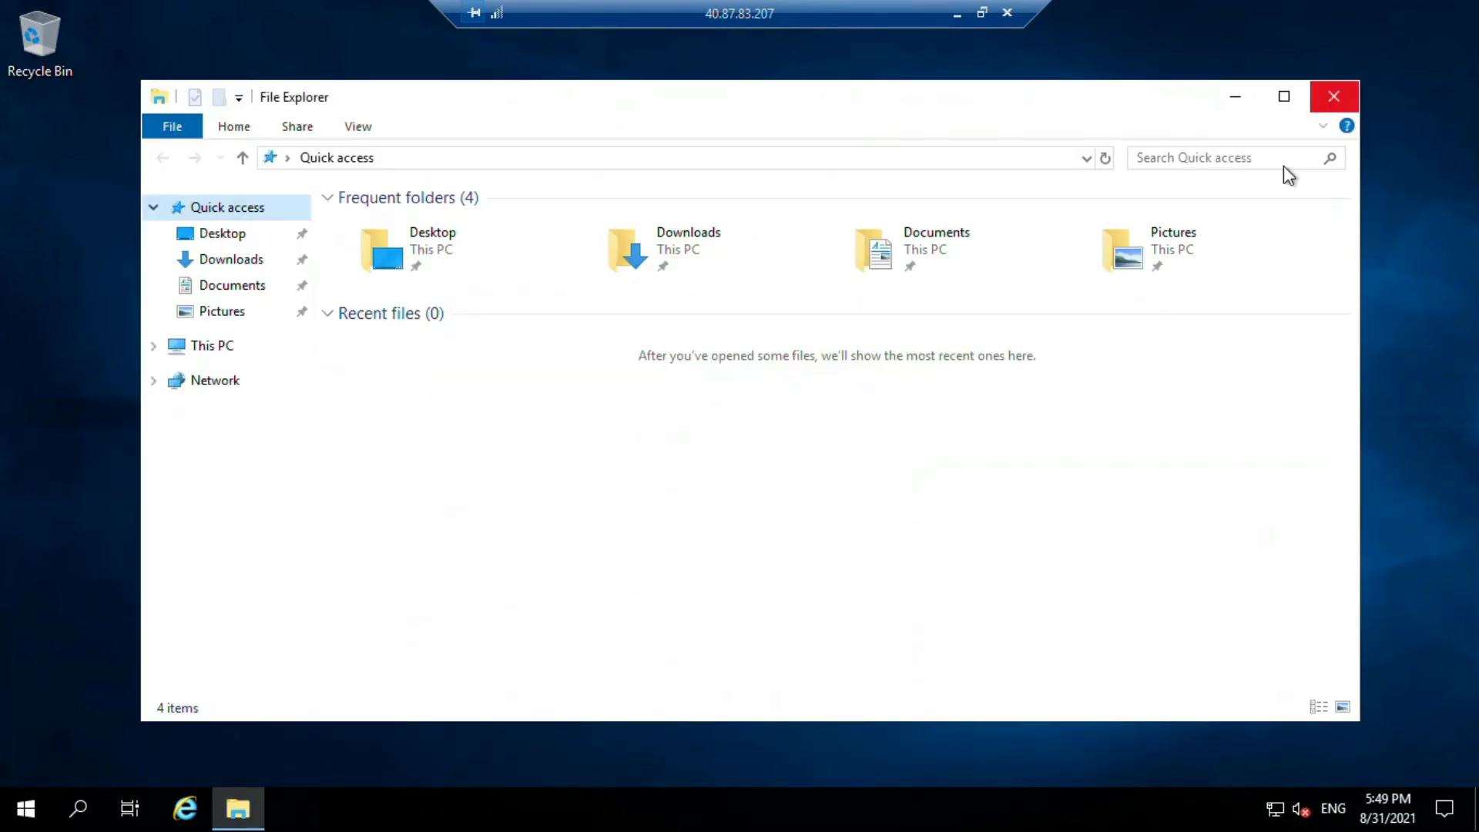
click(1334, 95)
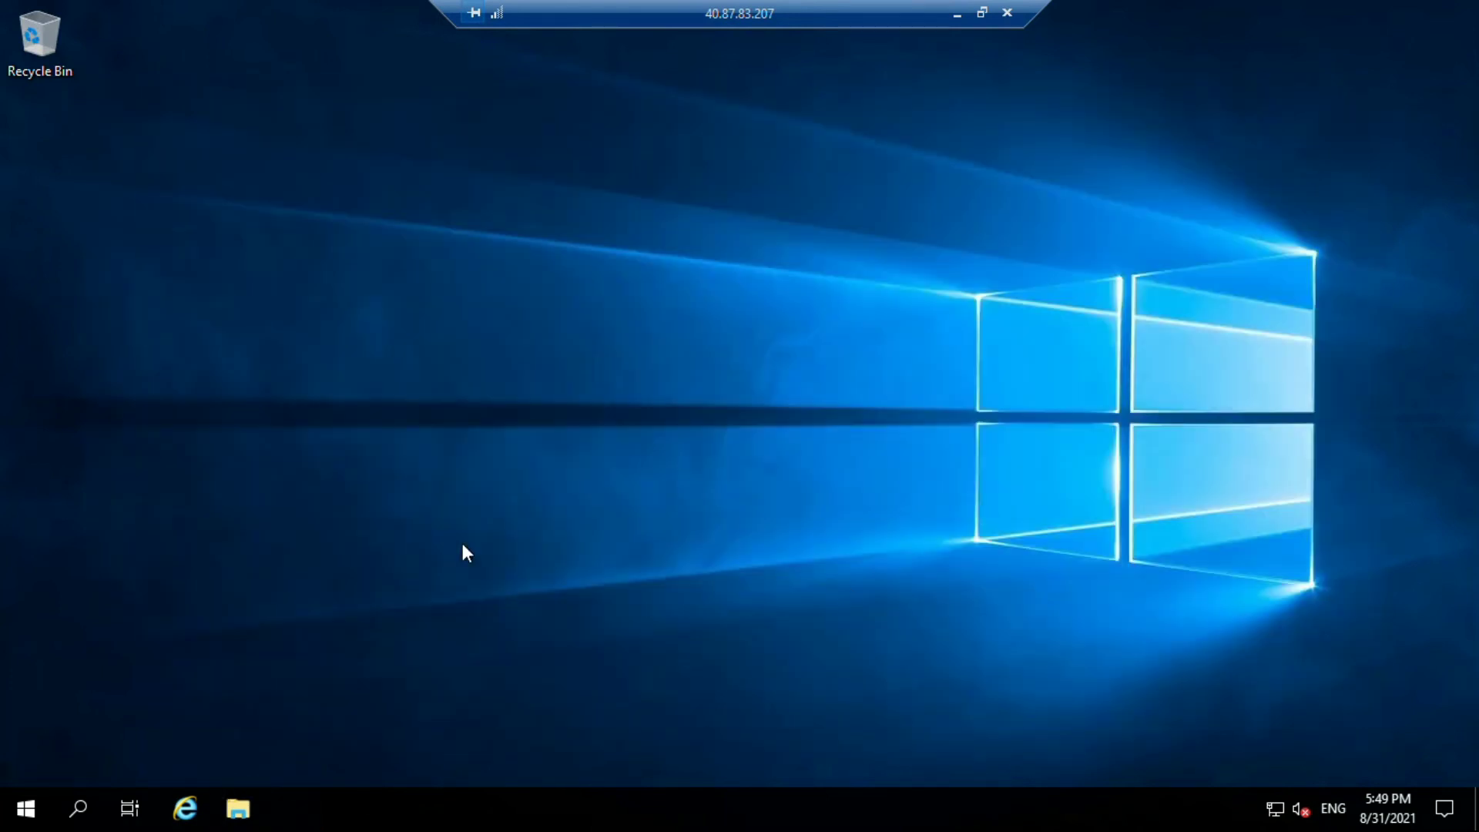
click(957, 11)
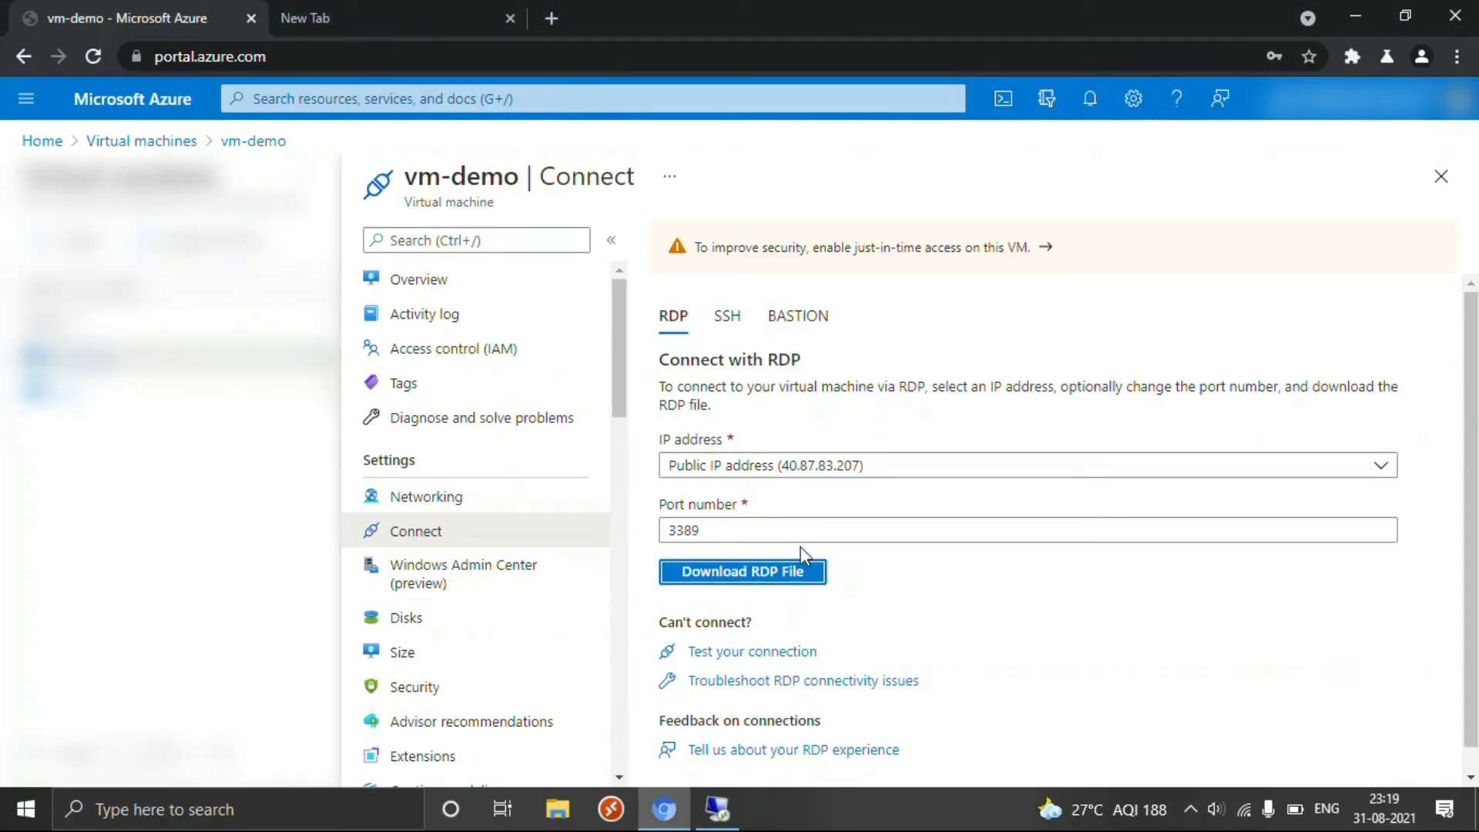
Step: Download and launch vm-demo's RDP file, connect, and choose to sign in with a different account
click(738, 574)
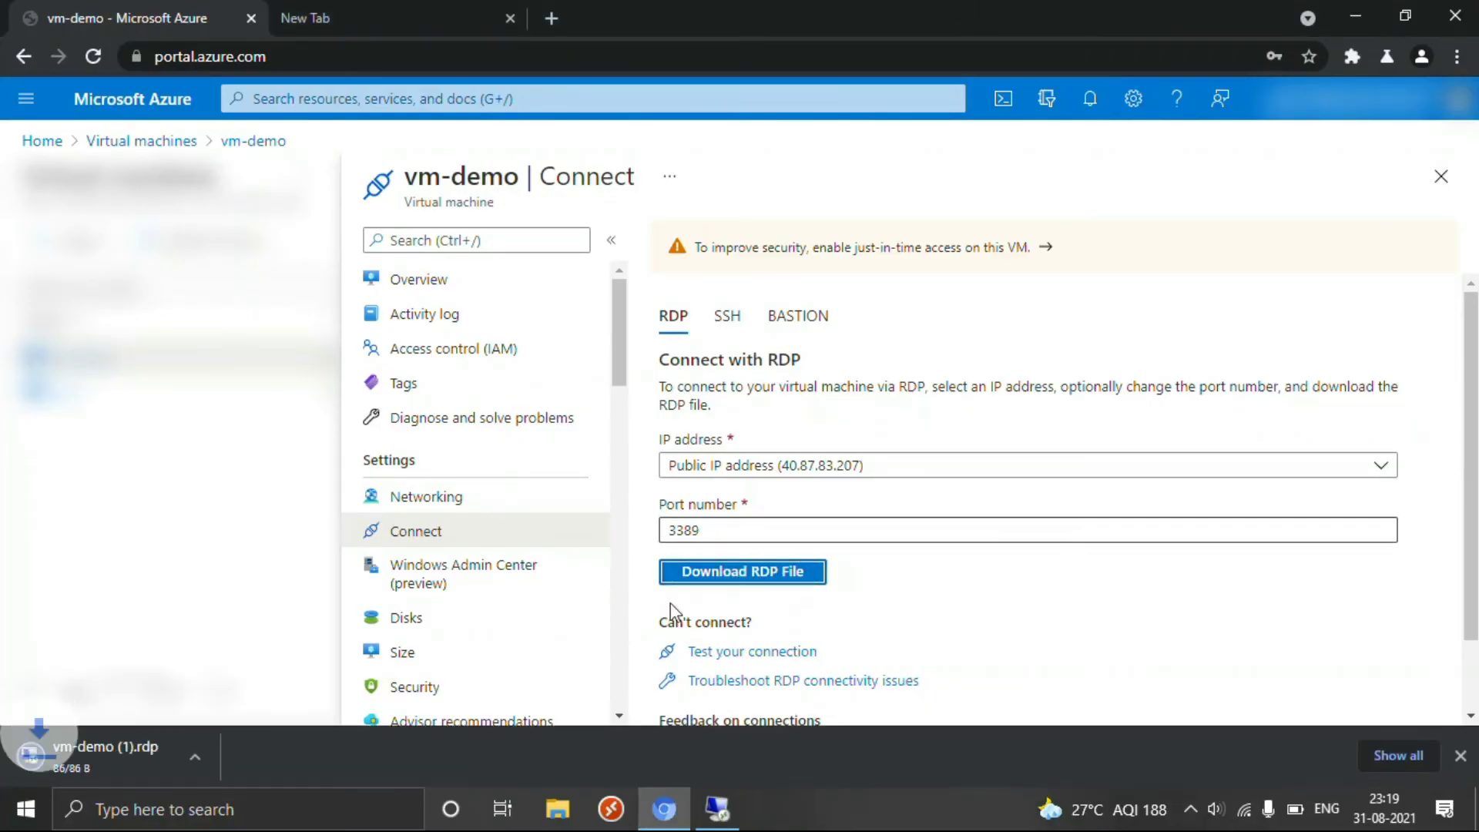
click(99, 758)
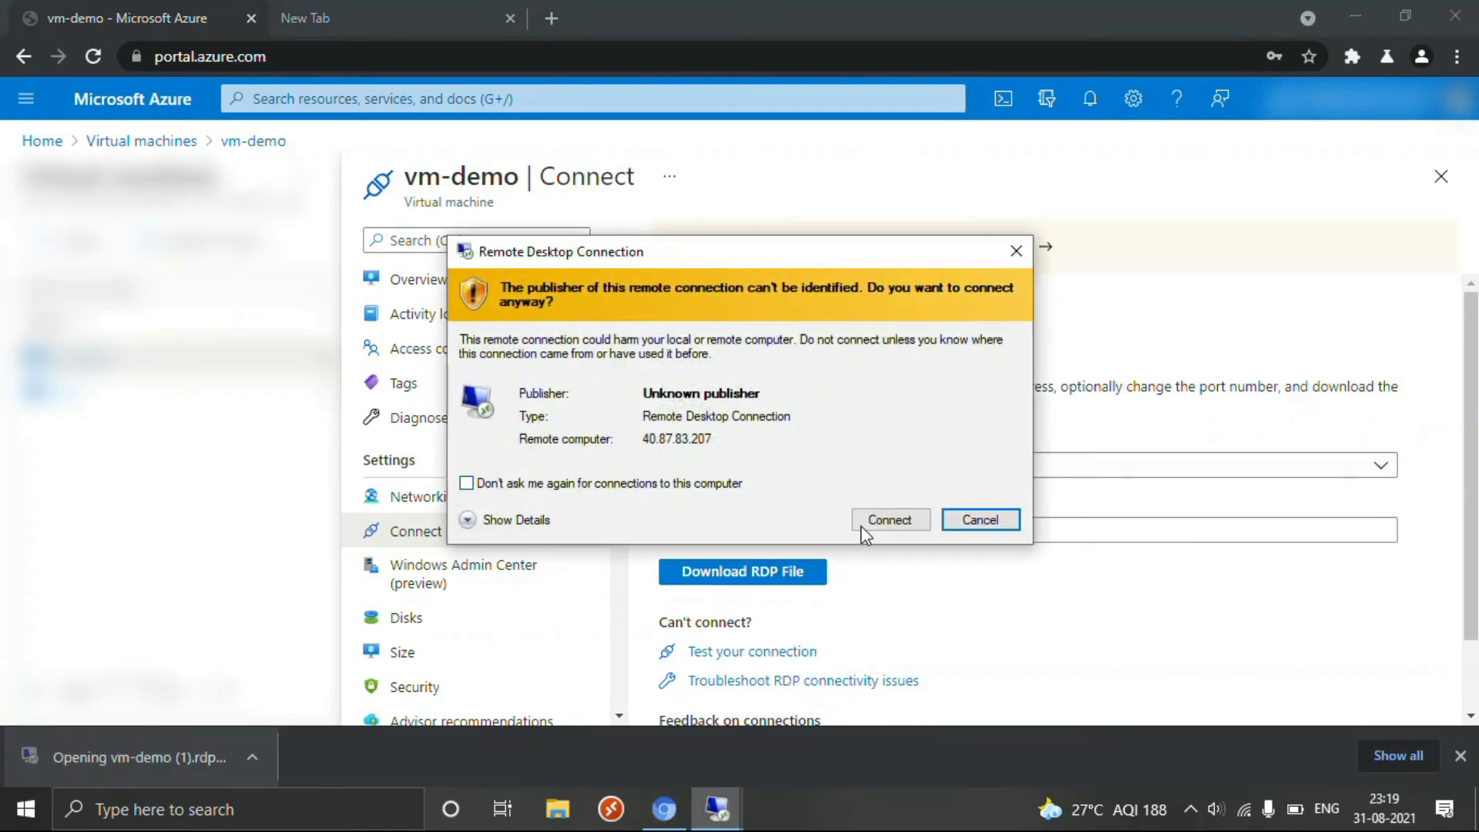
click(885, 518)
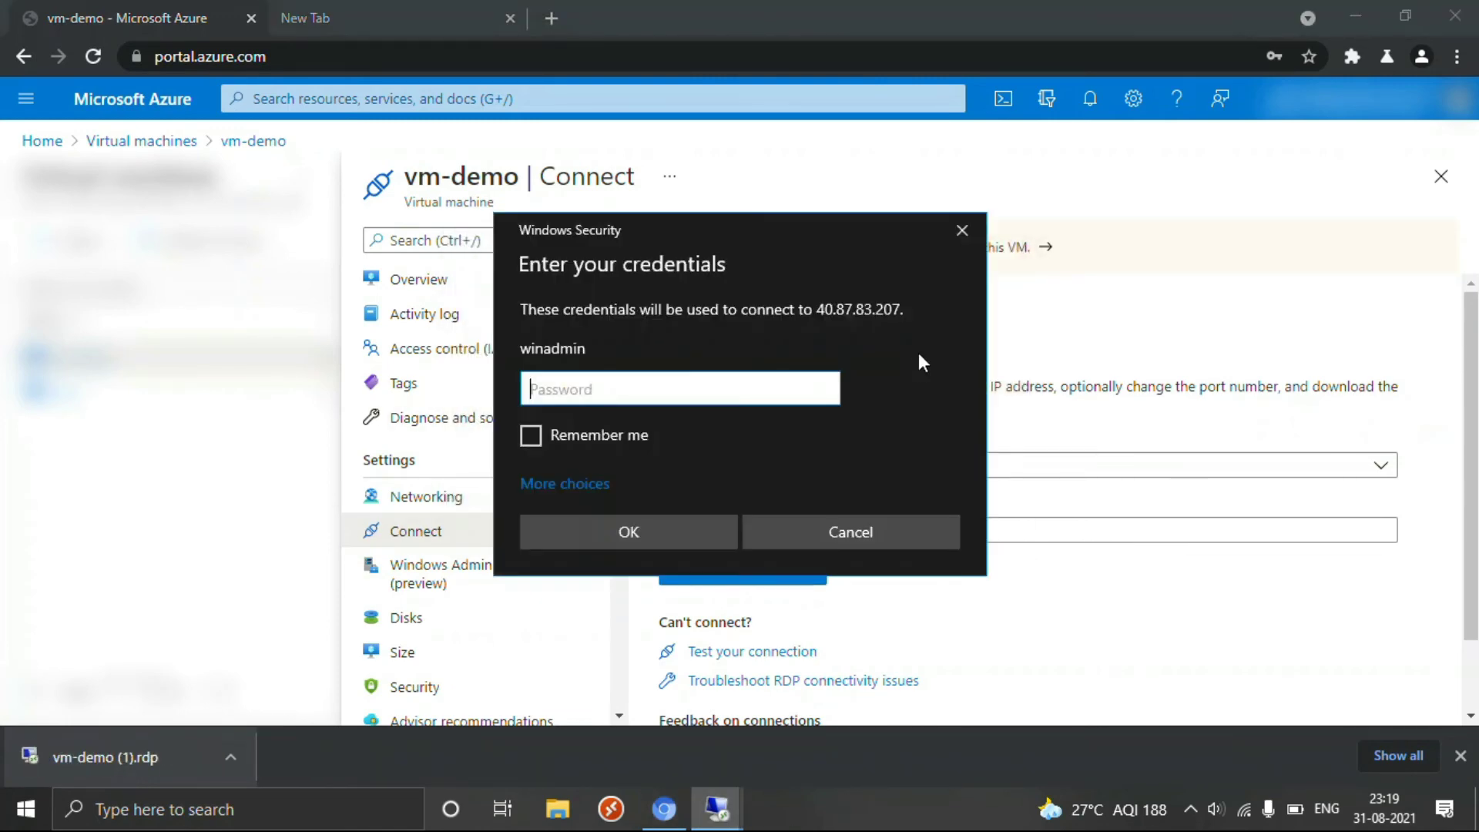
click(583, 484)
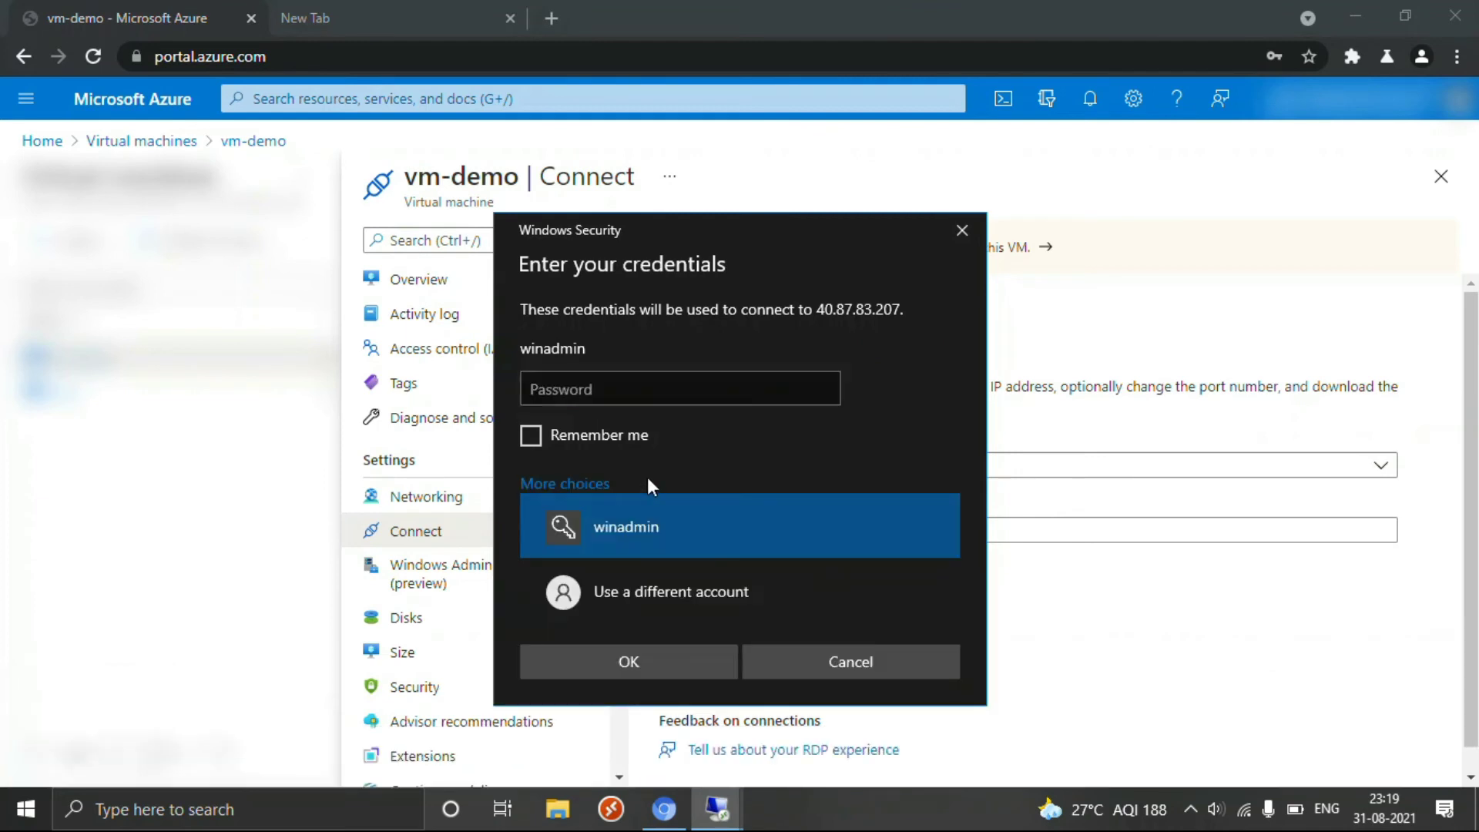
click(653, 600)
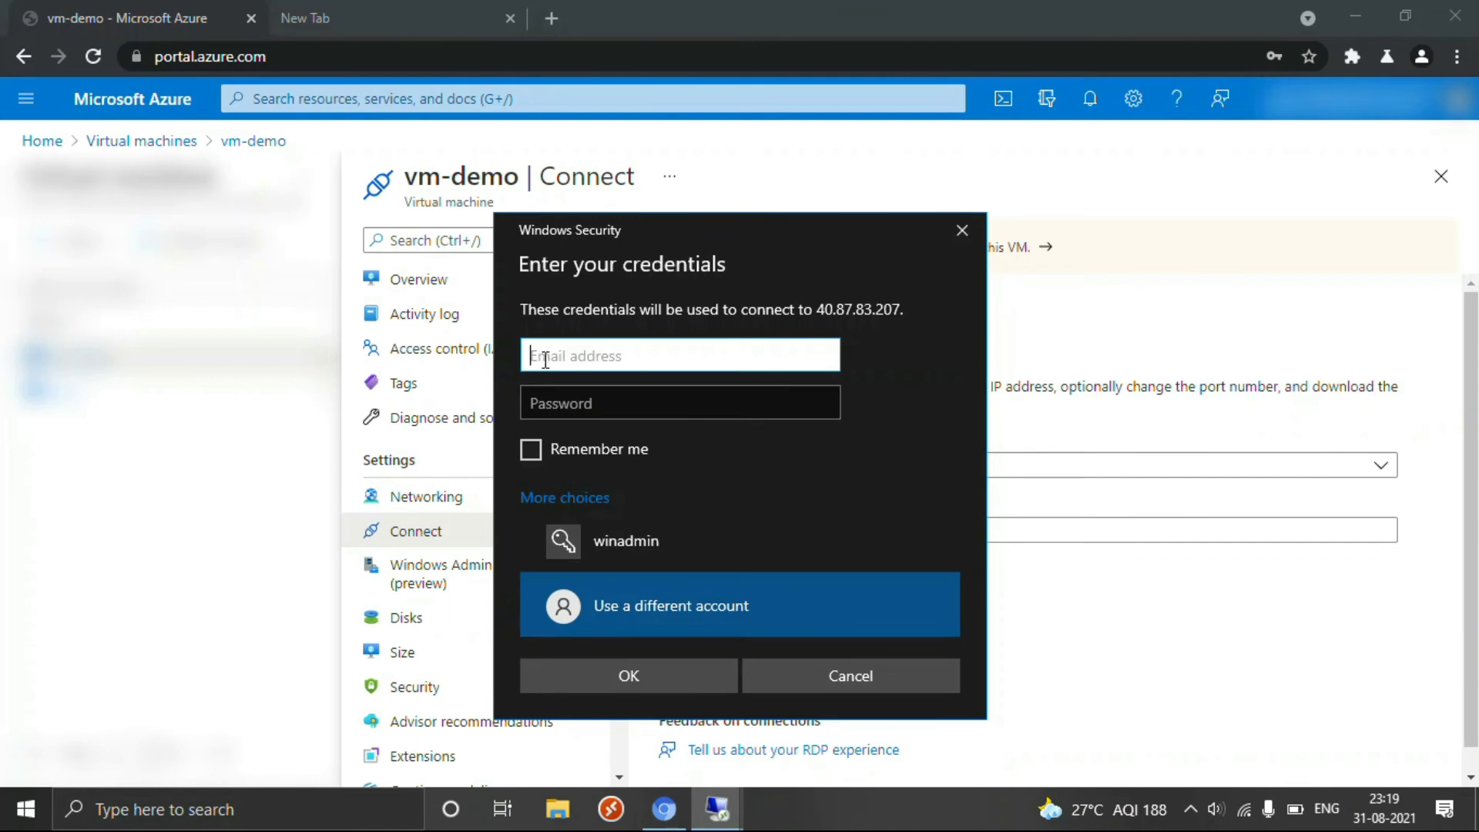
Step: Sign in as demo with its password and accept the certificate warning
text(demo)
click(603, 406)
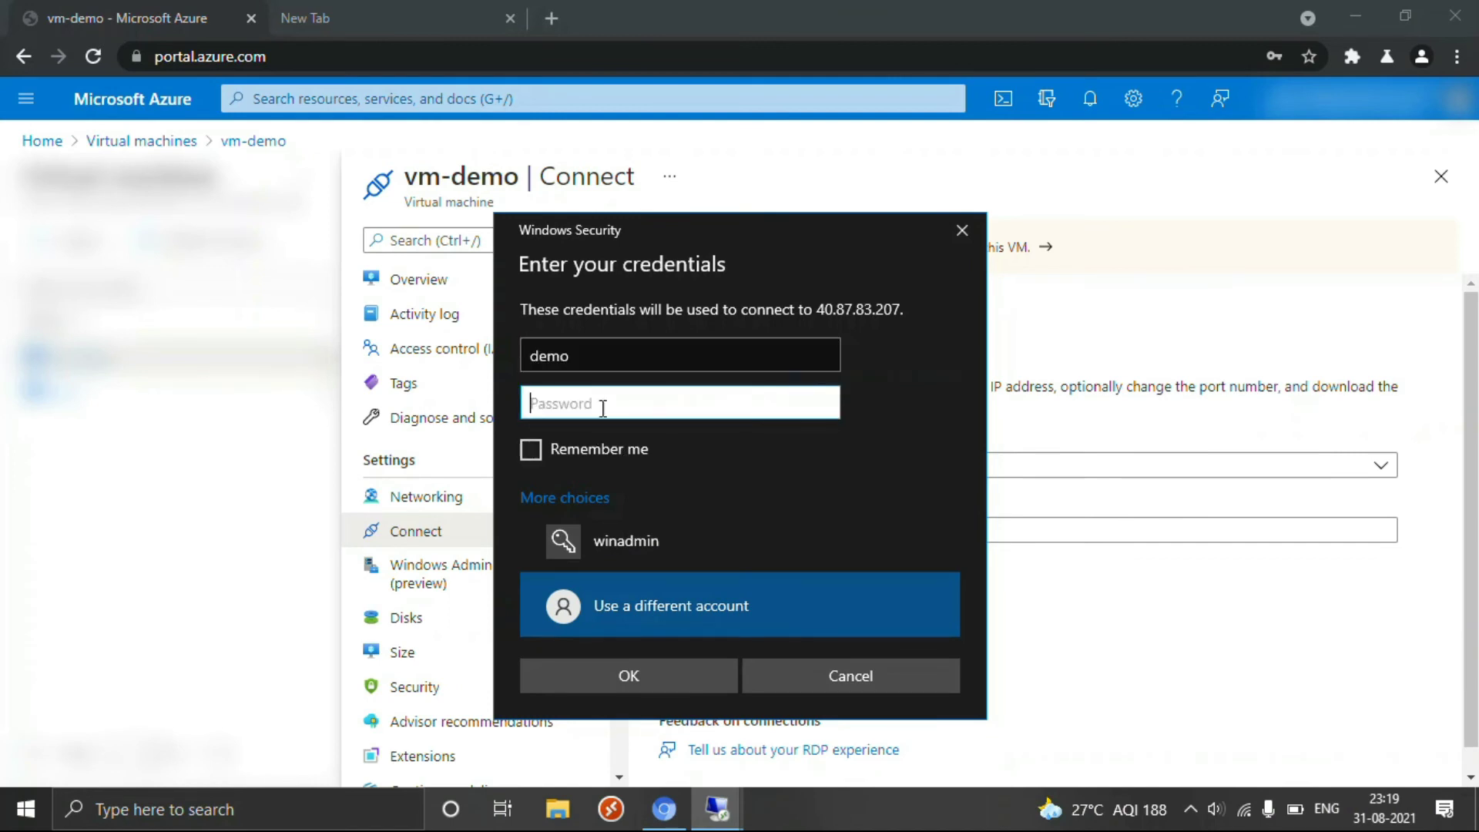
text(•••)
key(BackSpace)
key(BackSpace)
key(BackSpace)
text(•••••••••••)
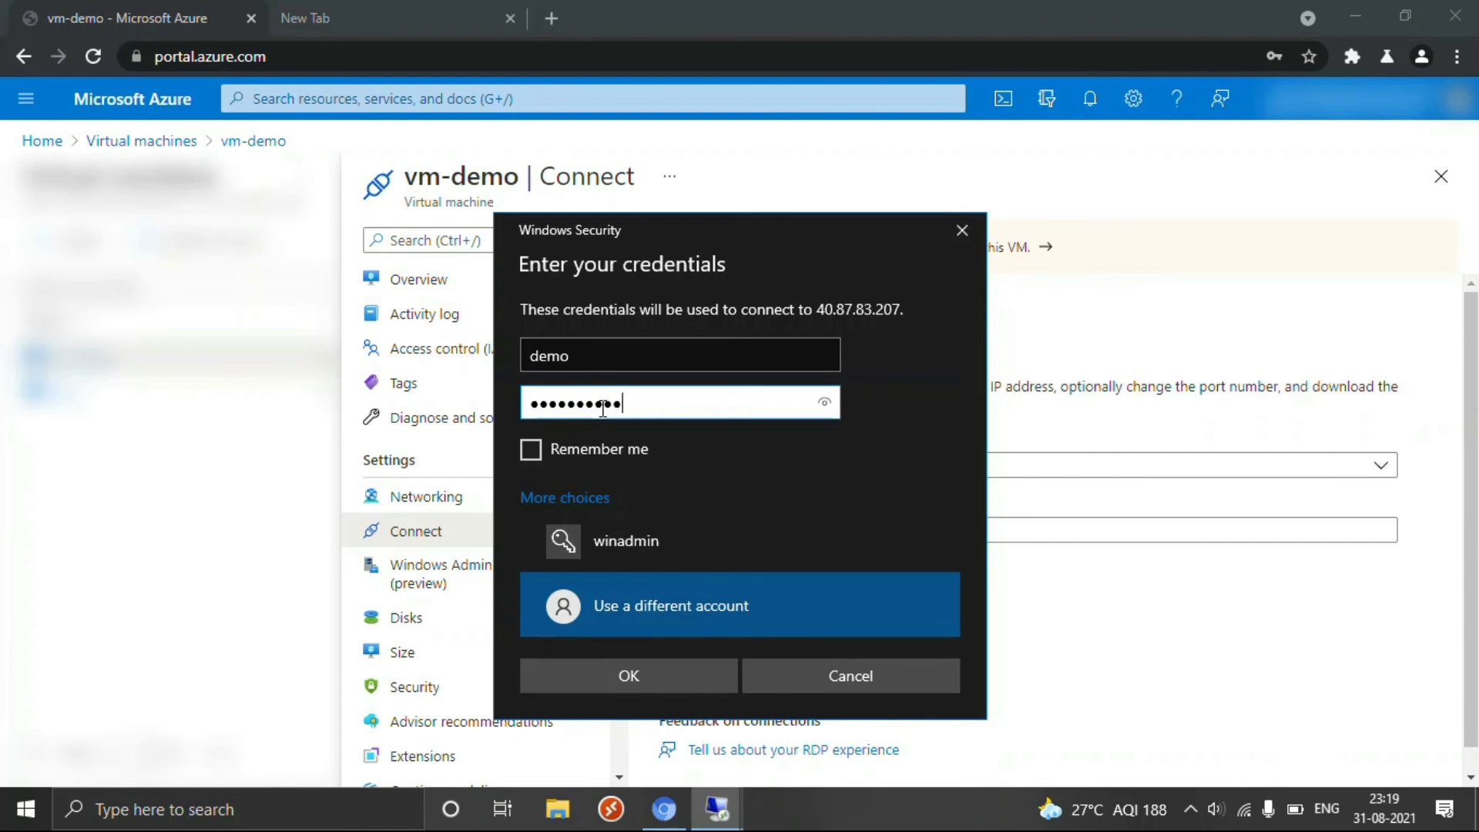
text(•)
click(624, 690)
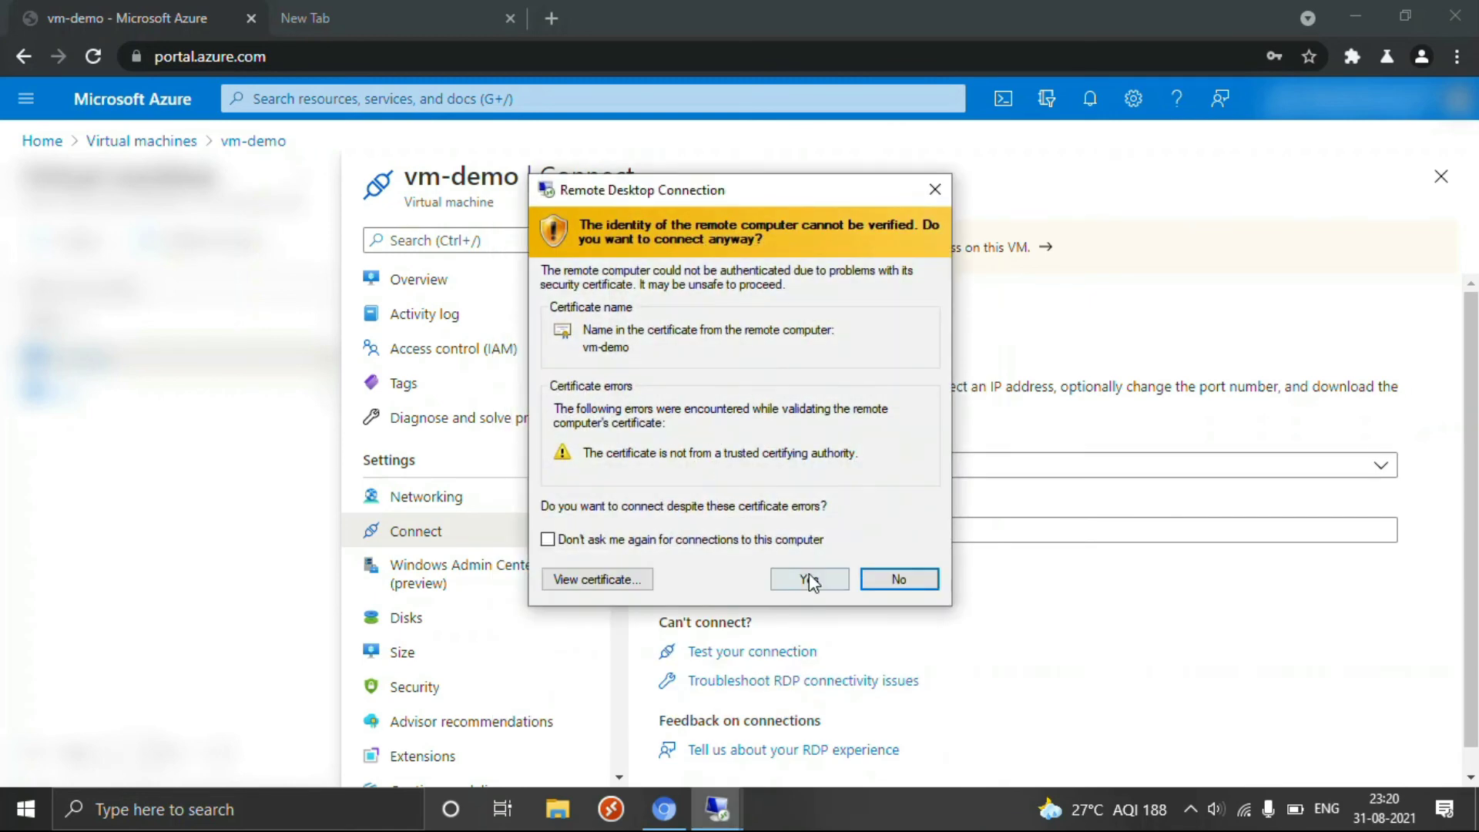
click(801, 579)
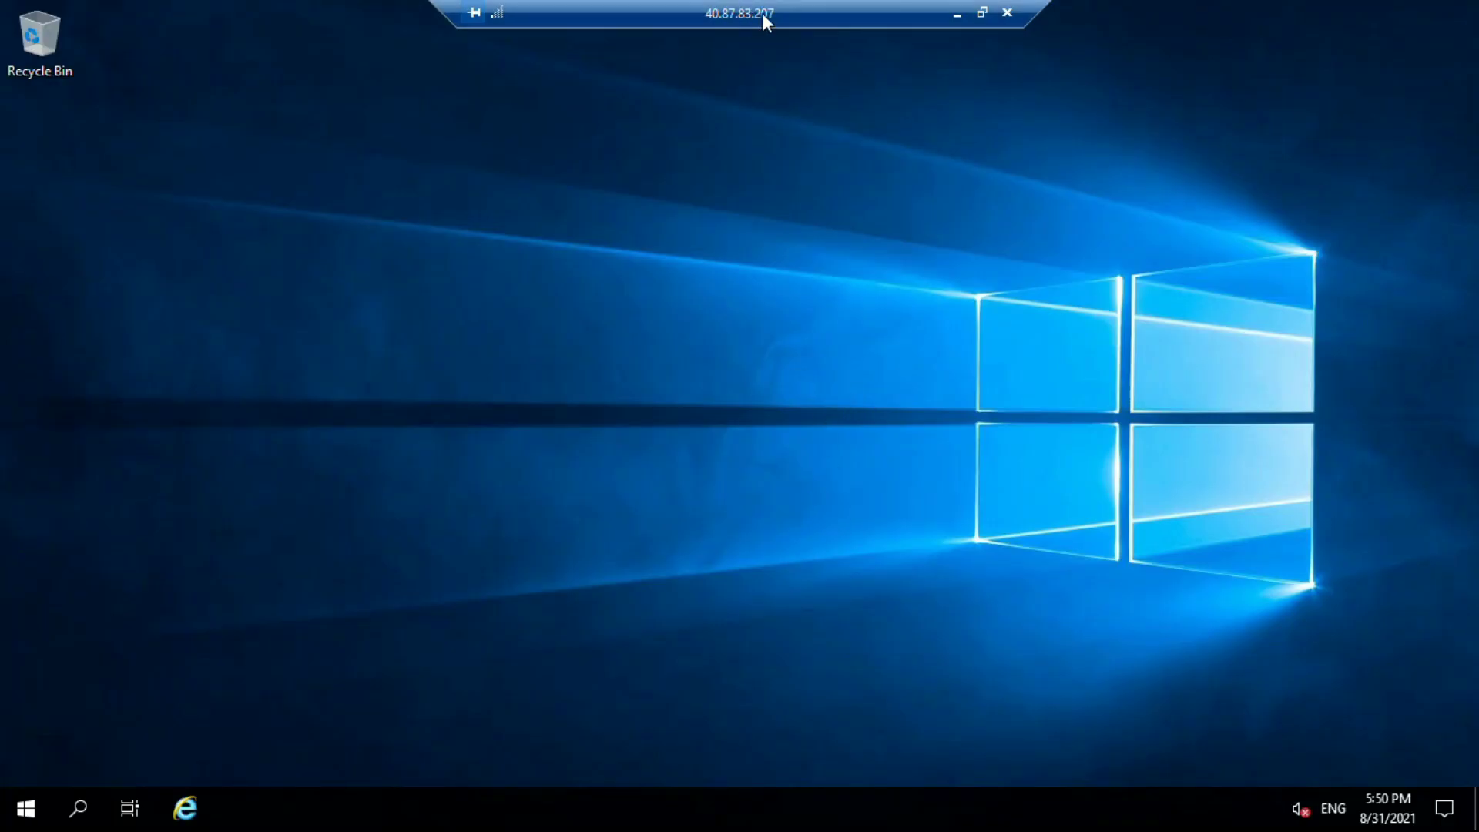
click(980, 12)
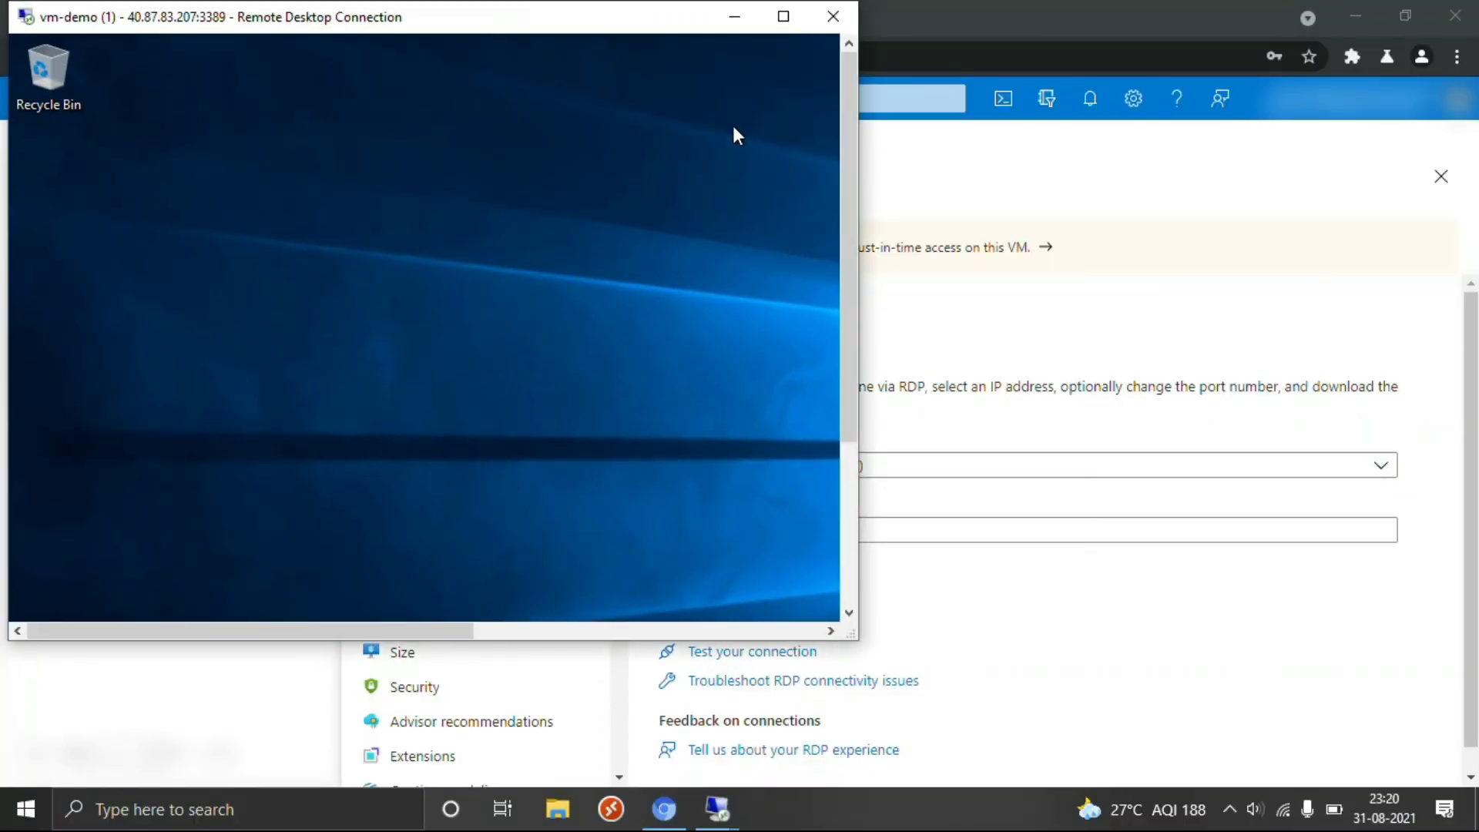
click(785, 17)
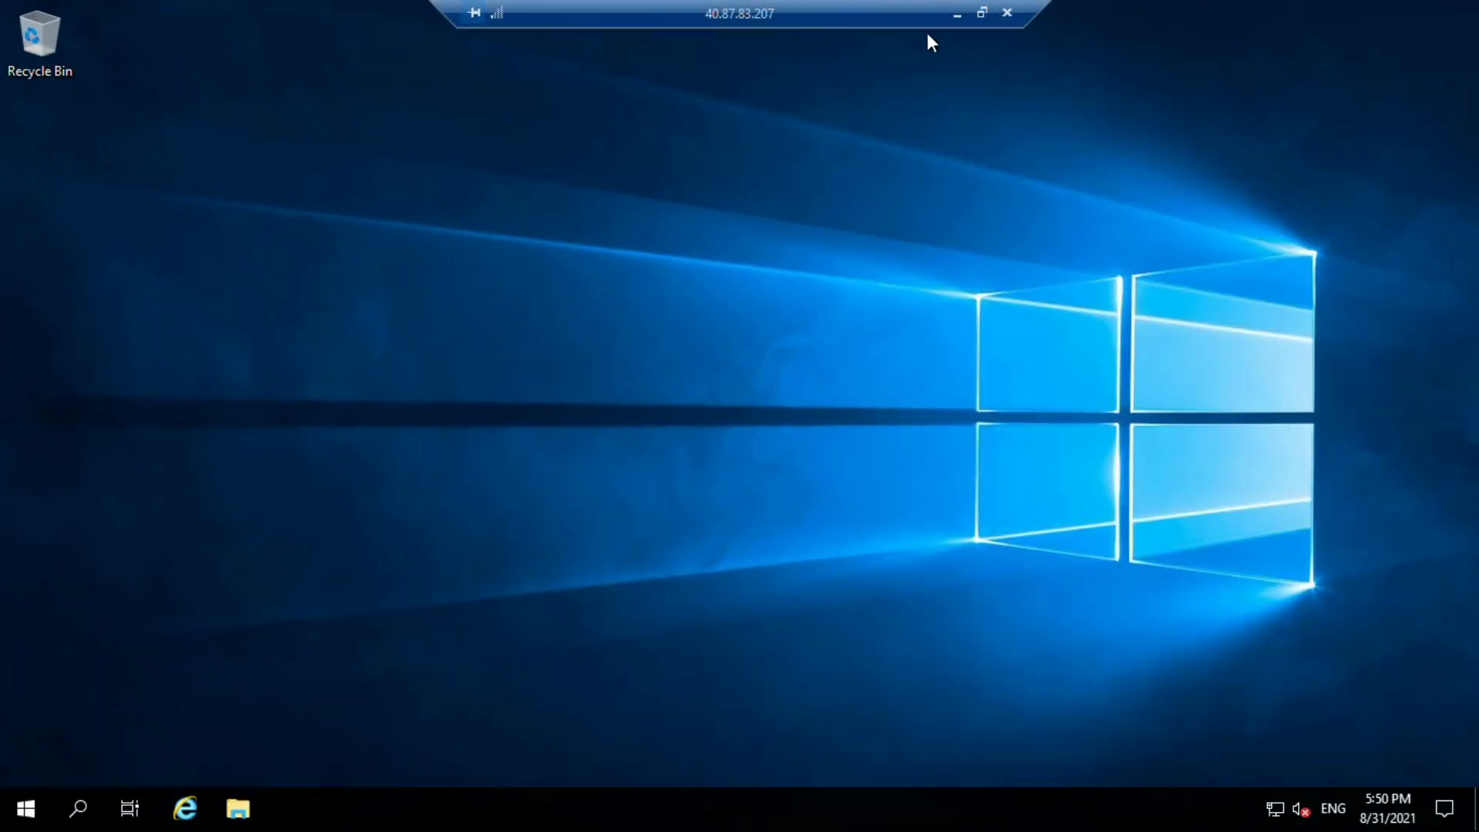